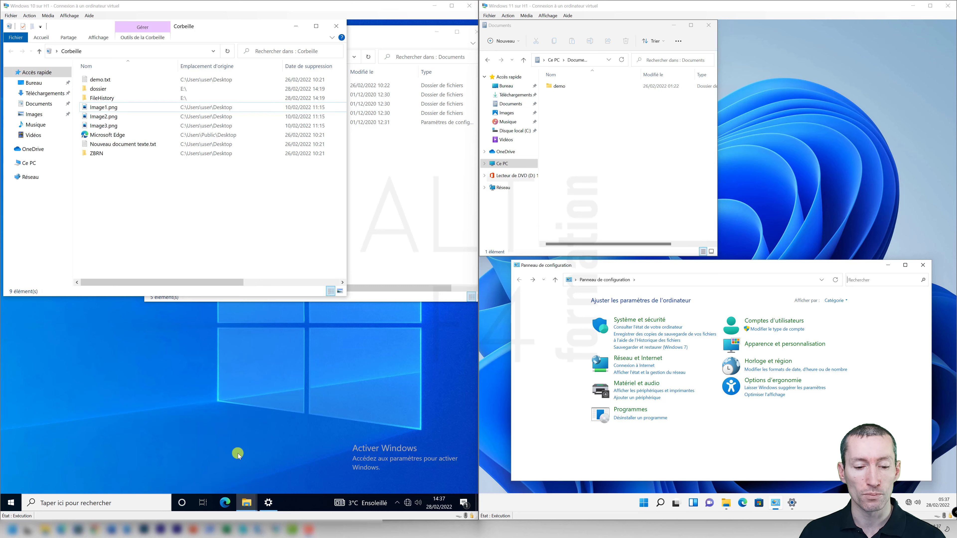
On the Windows 10 machine, search the settings home for "sauve" and view the backup settings (Paramètres de sauvegarde)
left_click(268, 503)
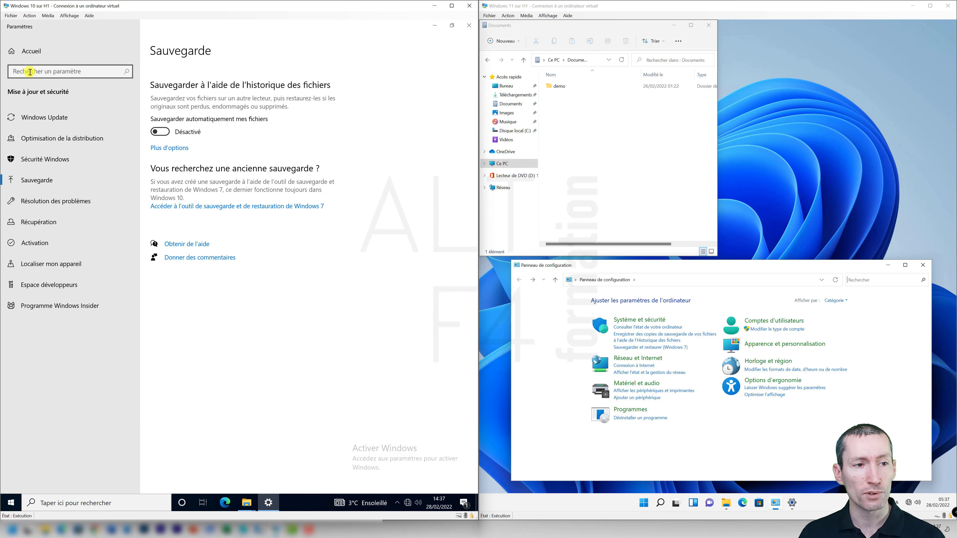
left_click(11, 51)
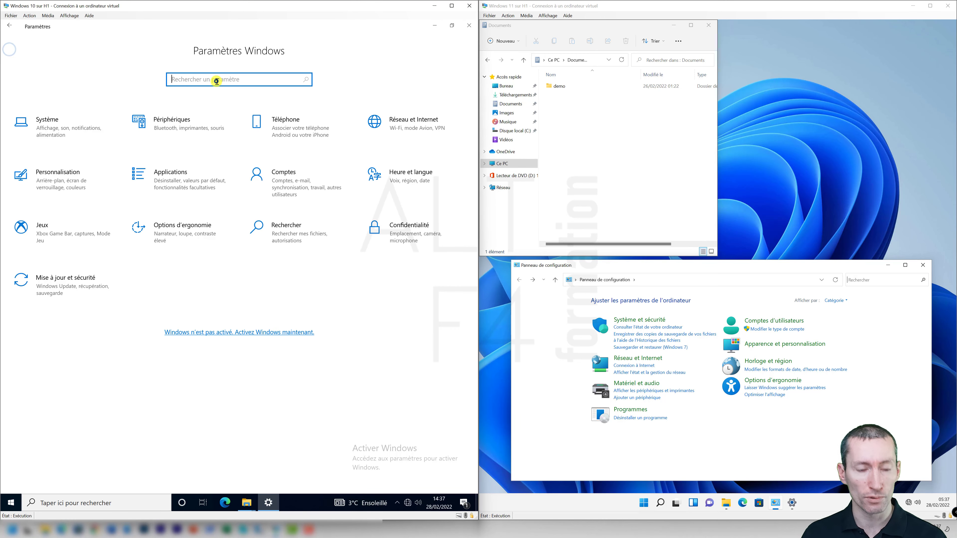
type("sauve")
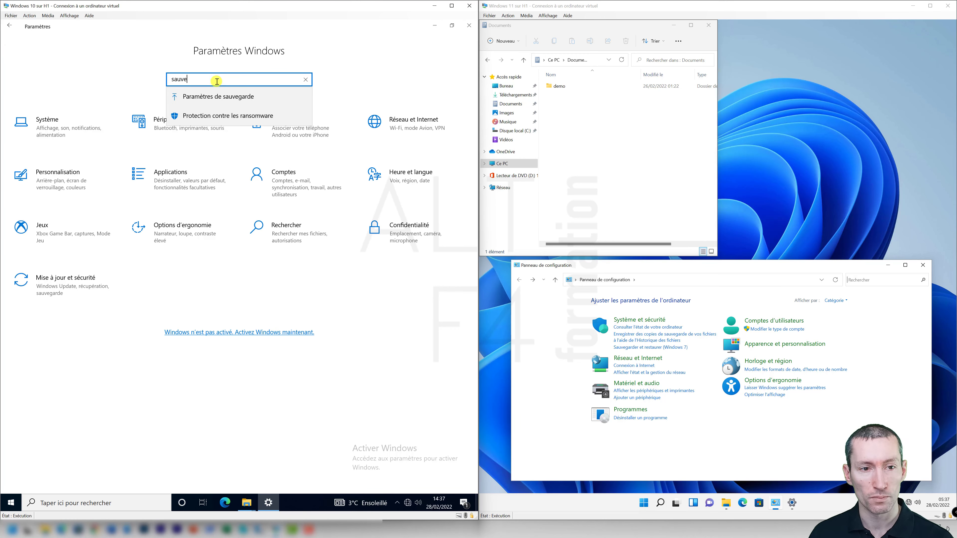
left_click(220, 97)
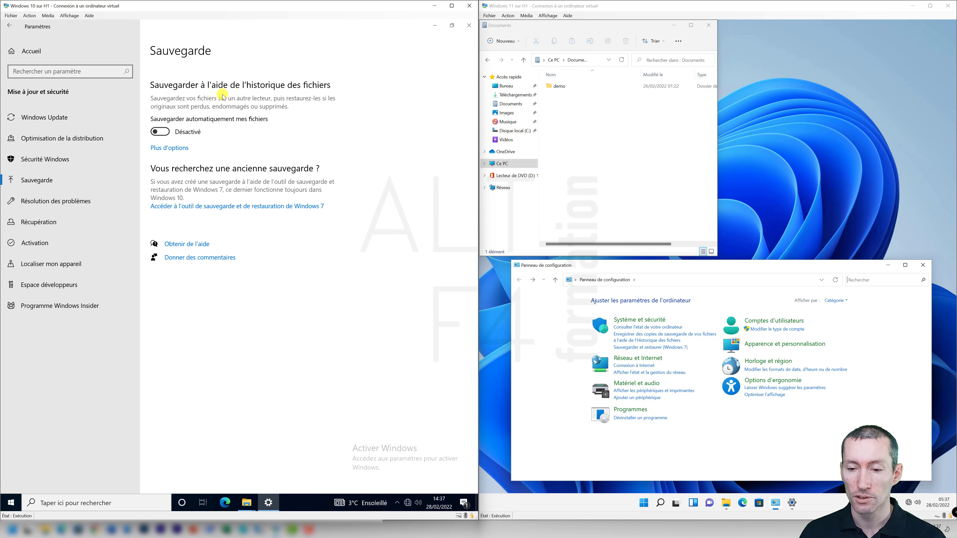
On the Windows 11 machine, search the settings for "sauvegarde" and view the "Sauvegarder et synchroniser vos paramètres" page
left_click(791, 502)
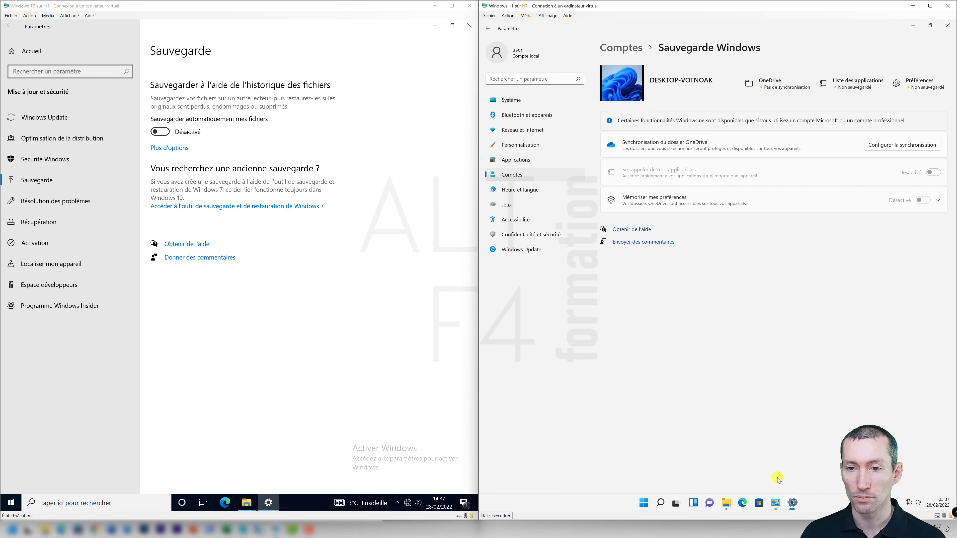
left_click(510, 79)
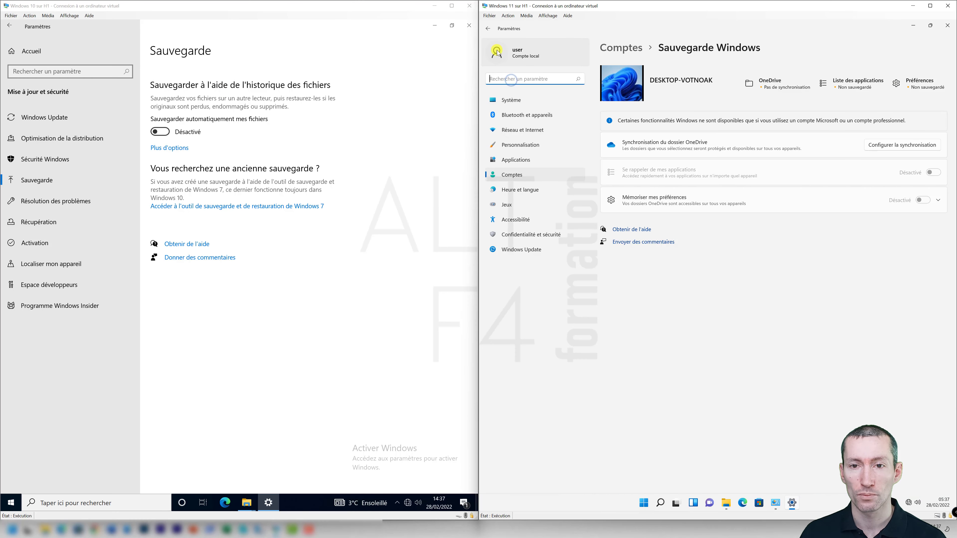
left_click(487, 28)
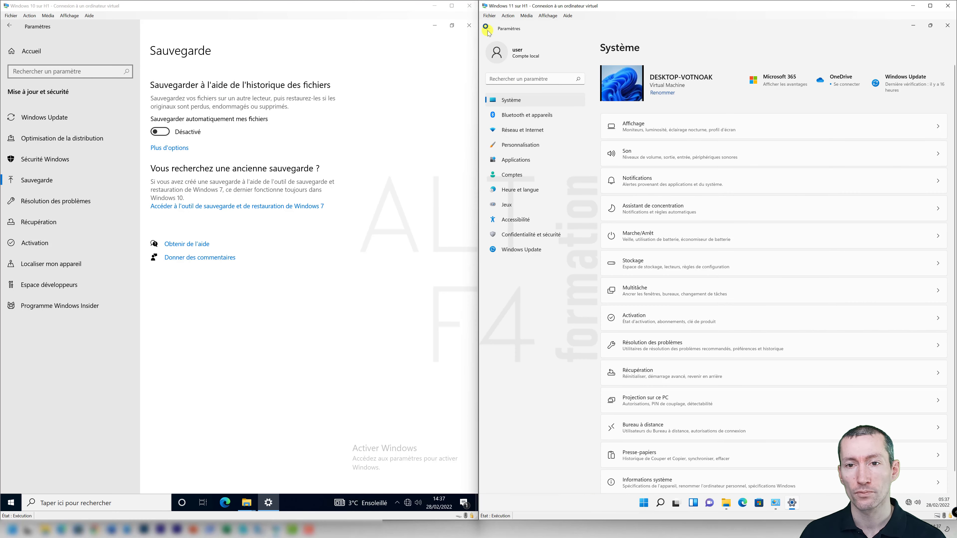
left_click(511, 80)
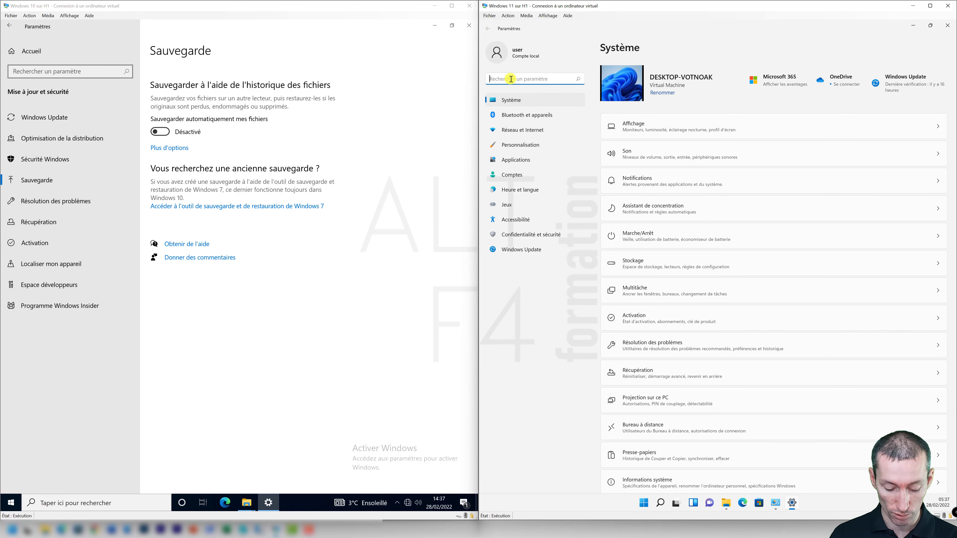
type("sauvegarg")
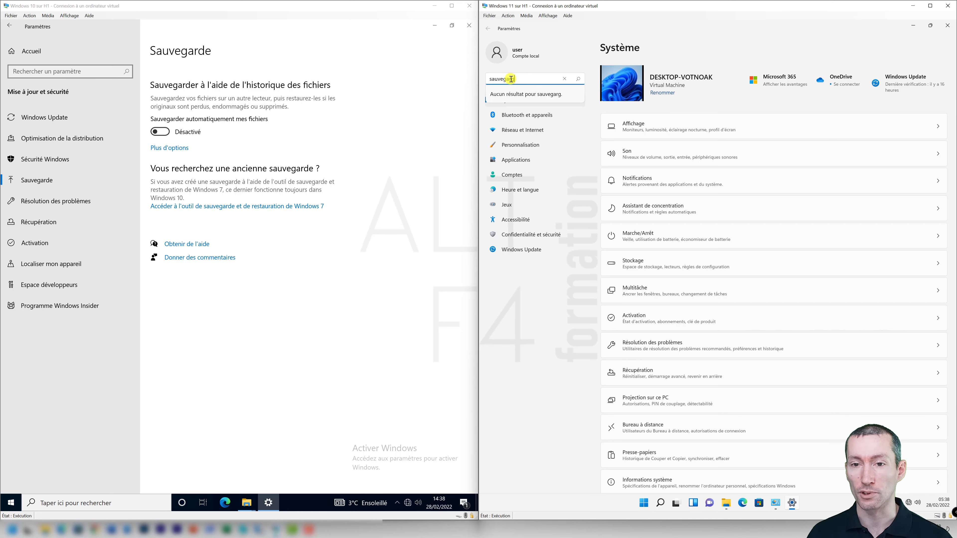
key("BackSpace")
type("de")
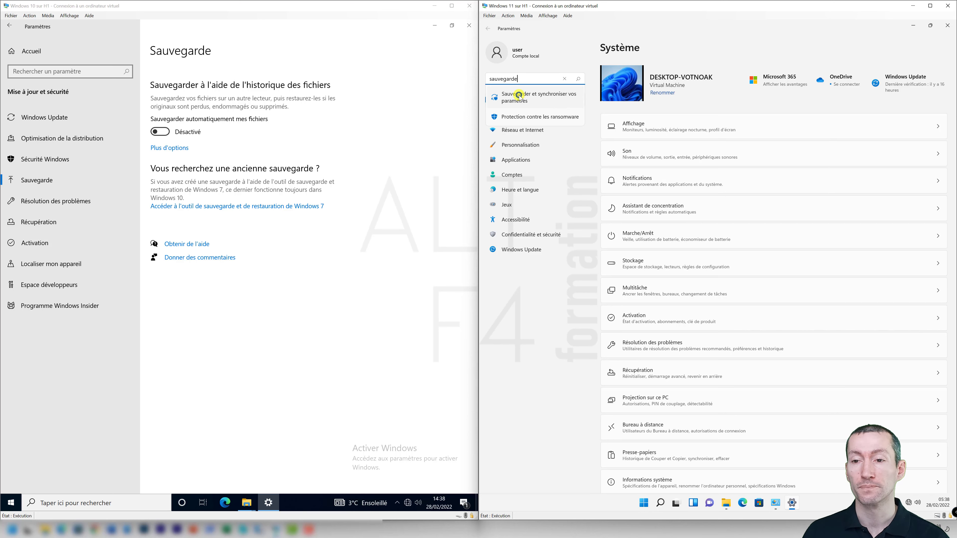
left_click(519, 95)
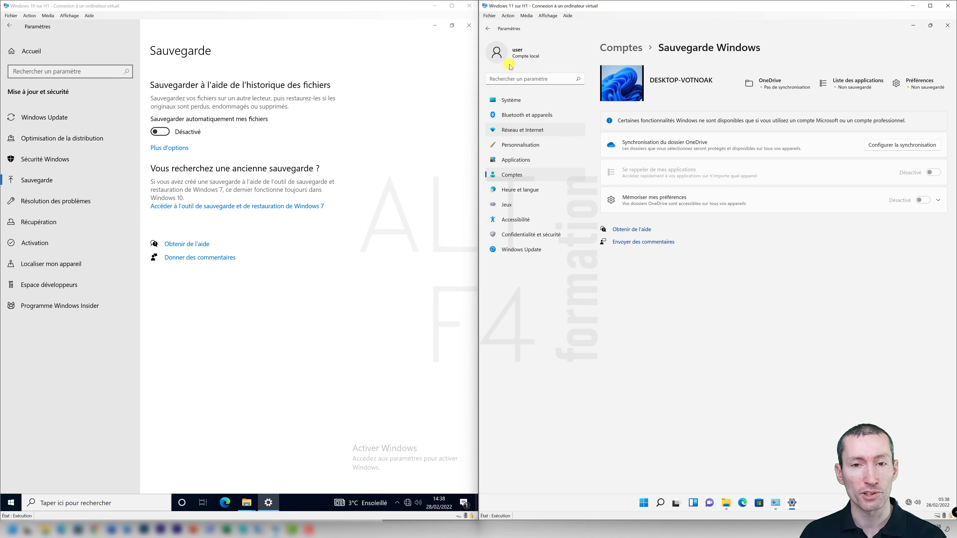
Minimize the settings windows on both machines and move the Windows 11 Control Panel window higher on its desktop
left_click(437, 27)
left_click(437, 28)
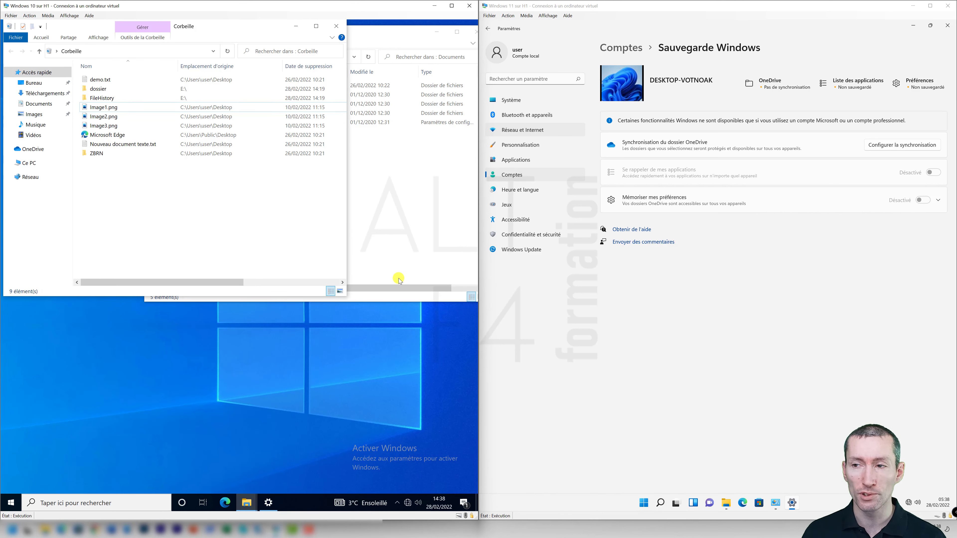
left_click(913, 25)
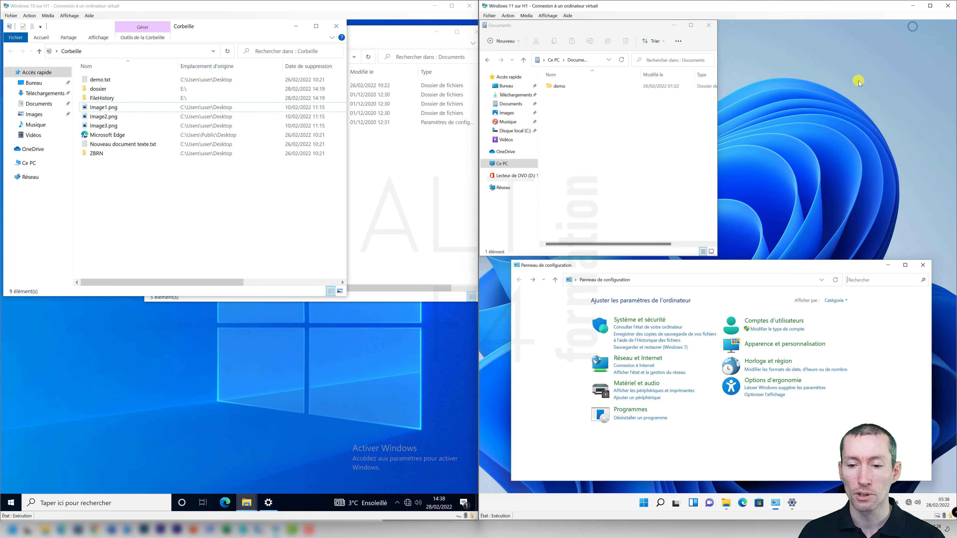
left_click_drag(667, 269, 644, 158)
Search for "pann" on the Windows 10 machine and open its Control Panel (Panneau de configuration)
left_click(211, 409)
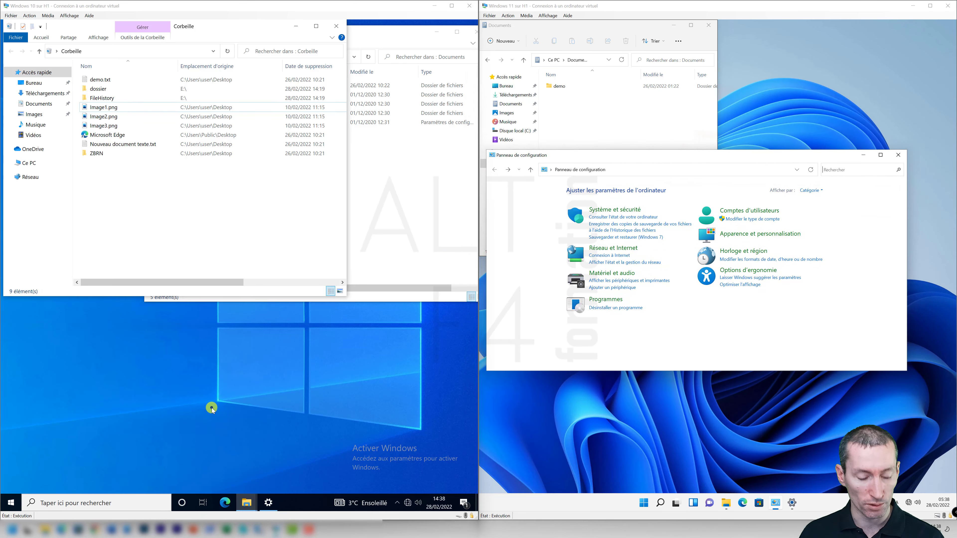
key("super")
type("pann")
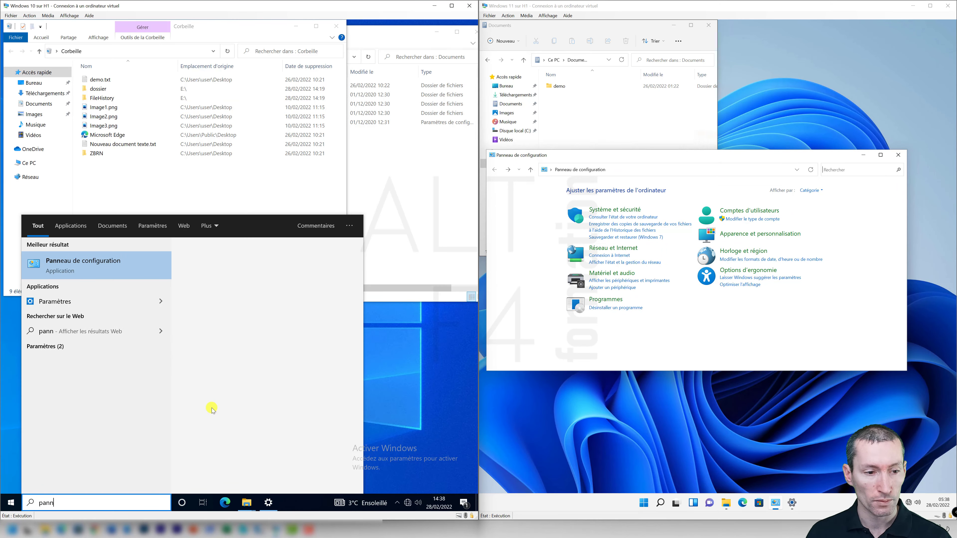
left_click(111, 264)
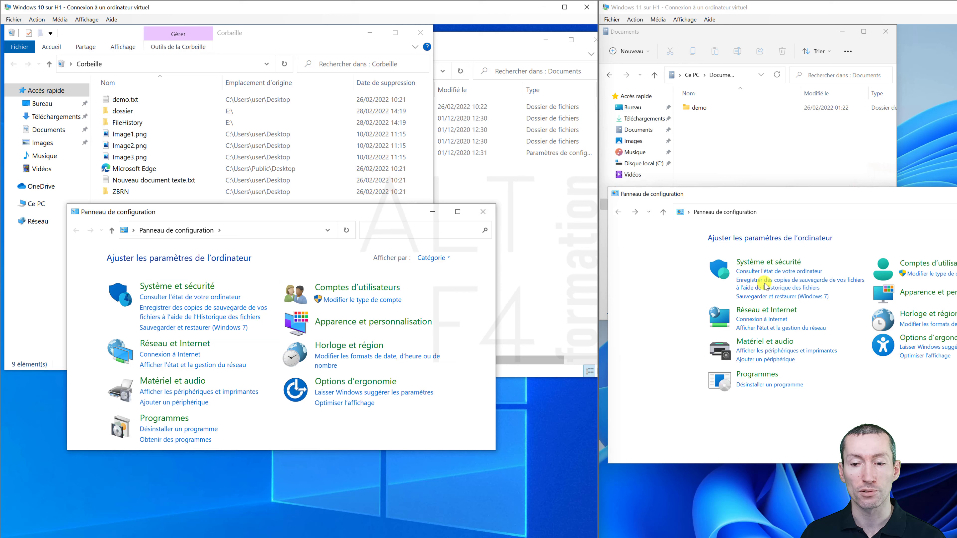
Open File History from the Control Panel on both the Windows 11 and Windows 10 machines, and reposition the Windows 10 window
left_click(764, 285)
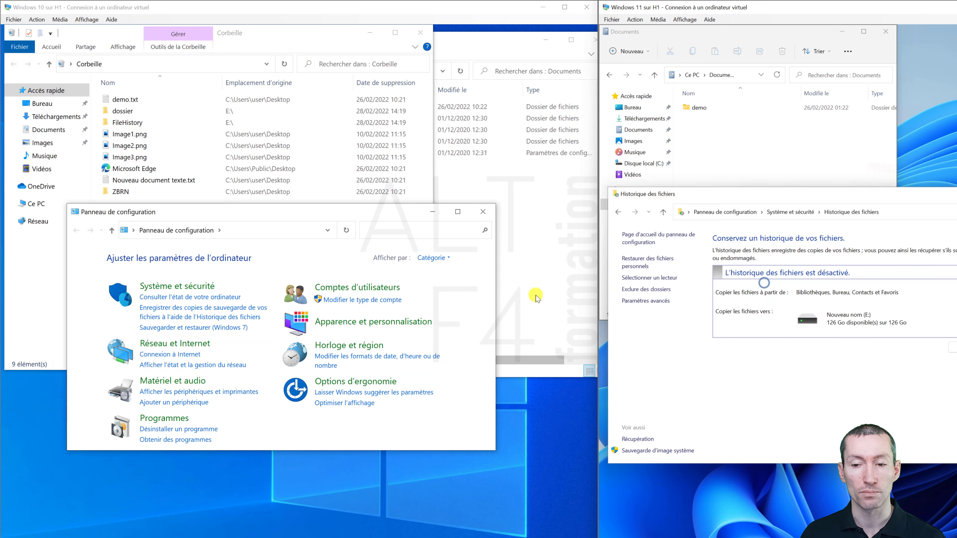
left_click(174, 316)
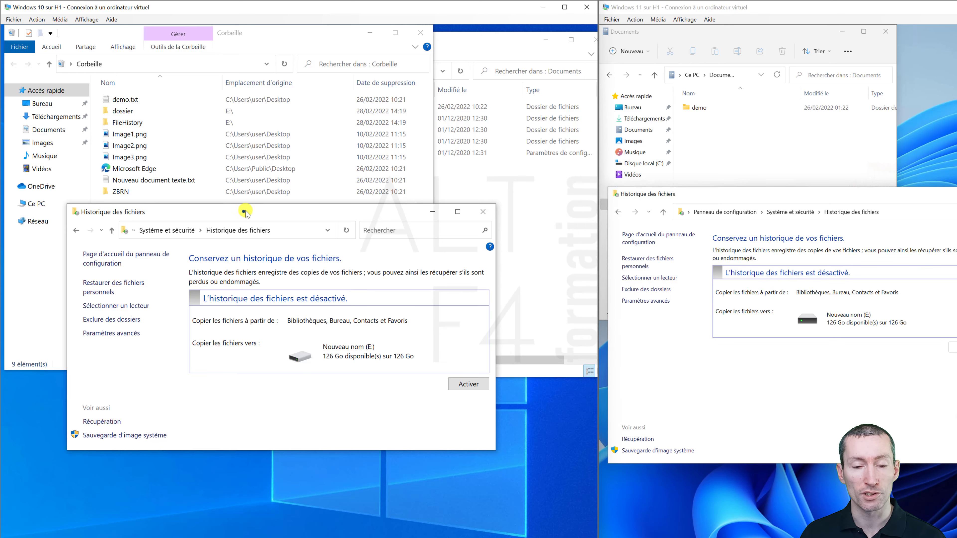
left_click_drag(251, 212, 273, 207)
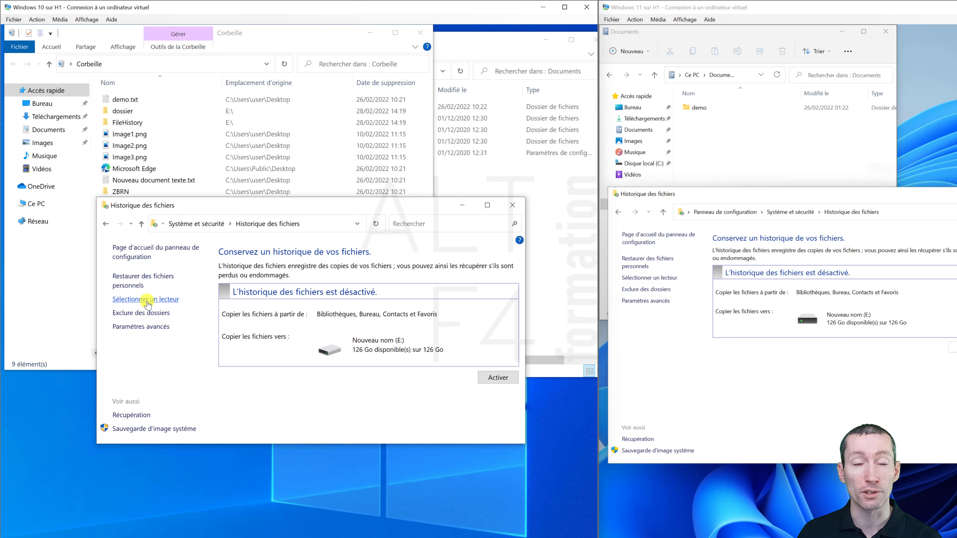
Choose Nouveau nom (E:) as the Windows 10 File History drive, reusing its existing backup, and run a file copy immediately
left_click(146, 300)
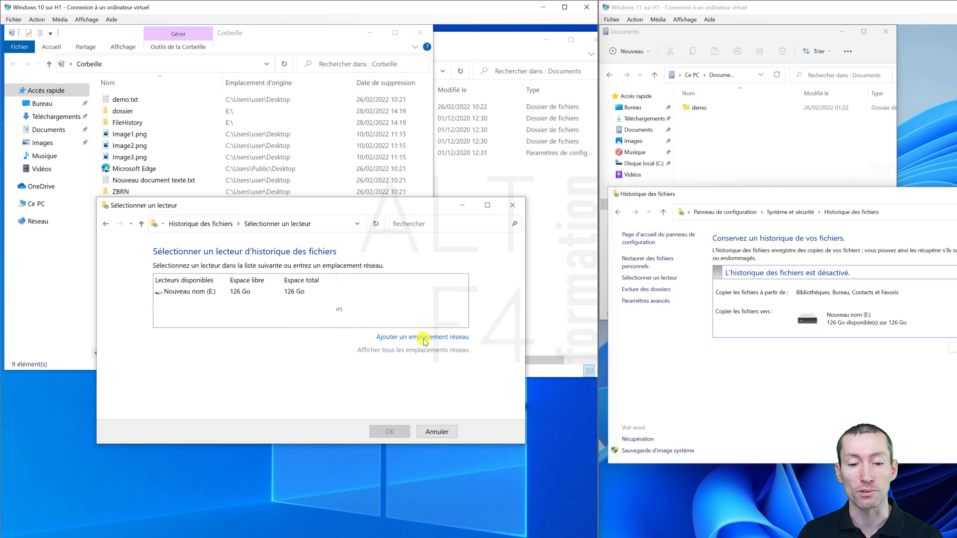
left_click(285, 291)
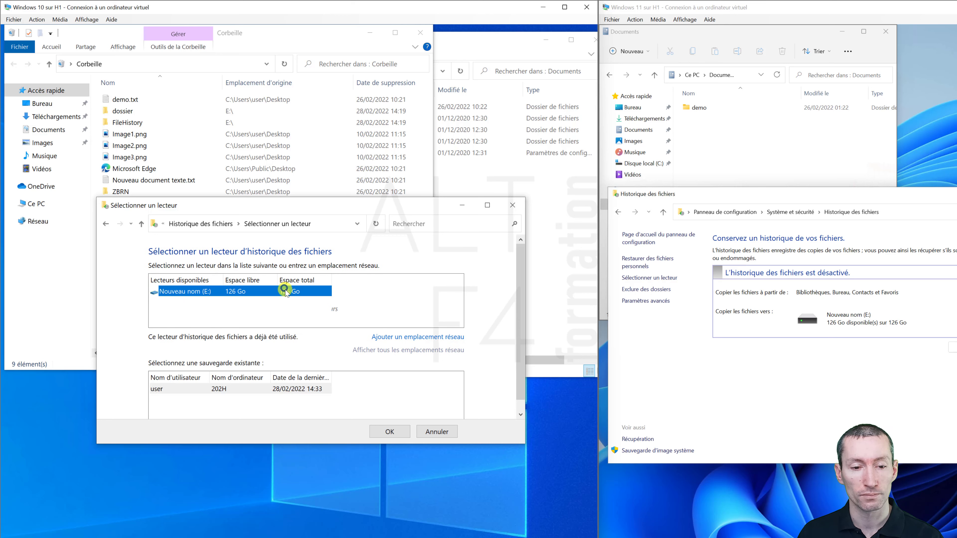
left_click(390, 431)
left_click(327, 343)
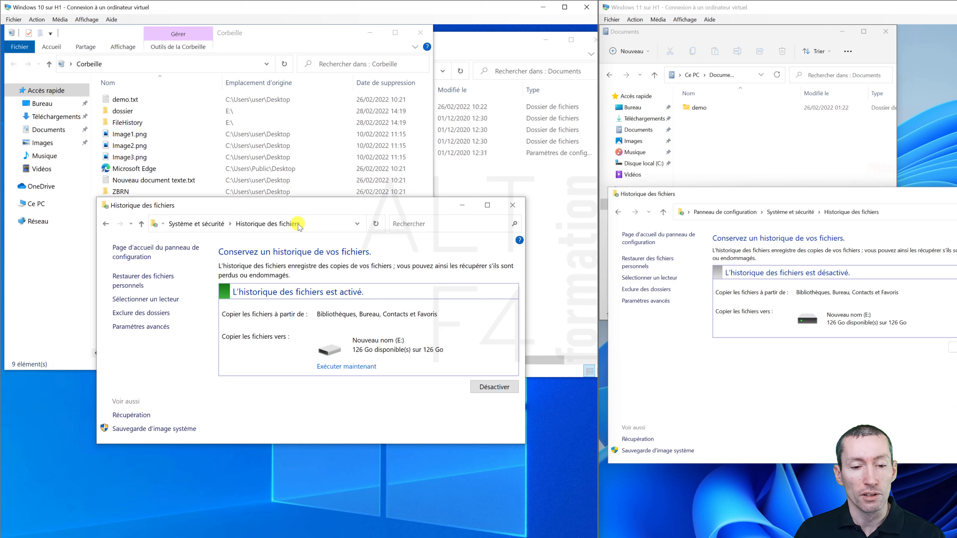
left_click(358, 368)
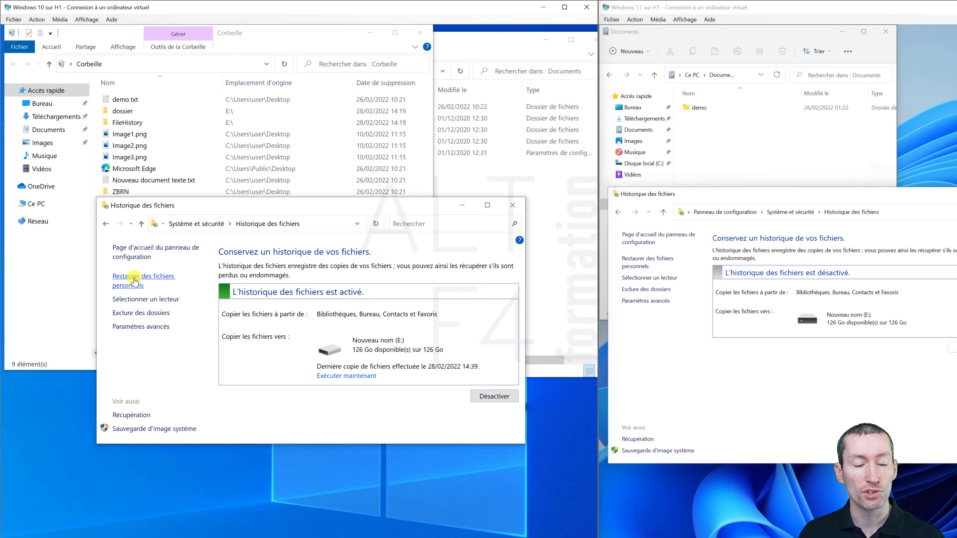
Open the personal file restore window on Windows 10, examine the backed-up folders and libraries, and close it
left_click(134, 279)
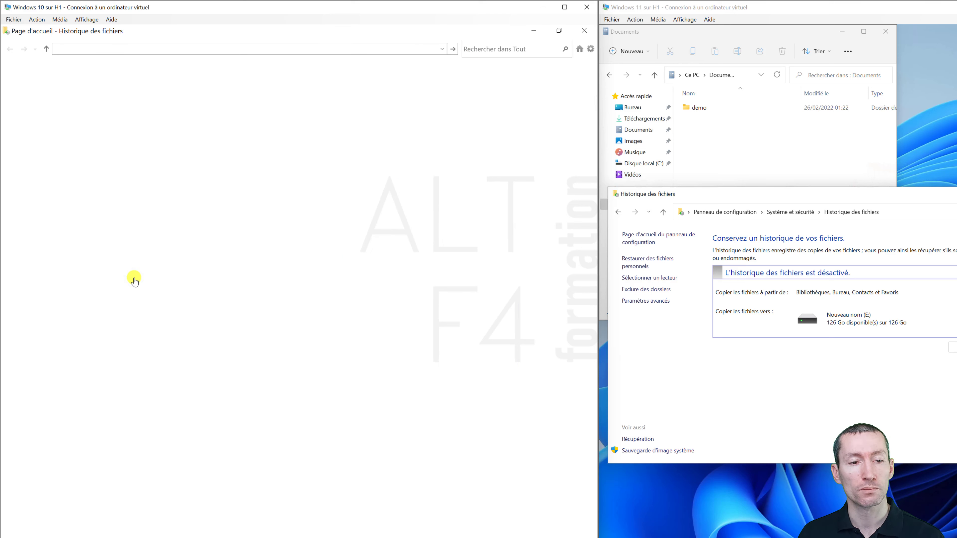
left_click_drag(260, 30, 285, 140)
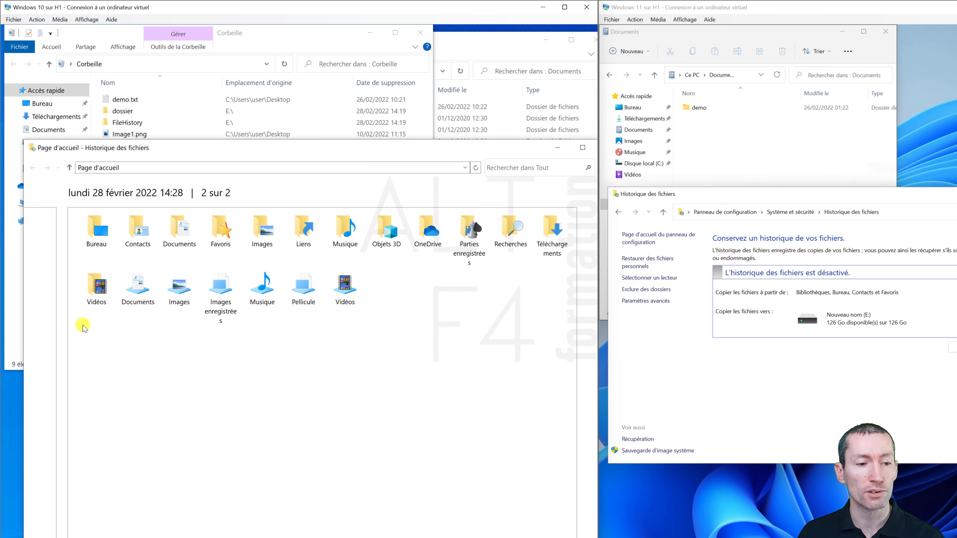
left_click_drag(99, 316, 521, 312)
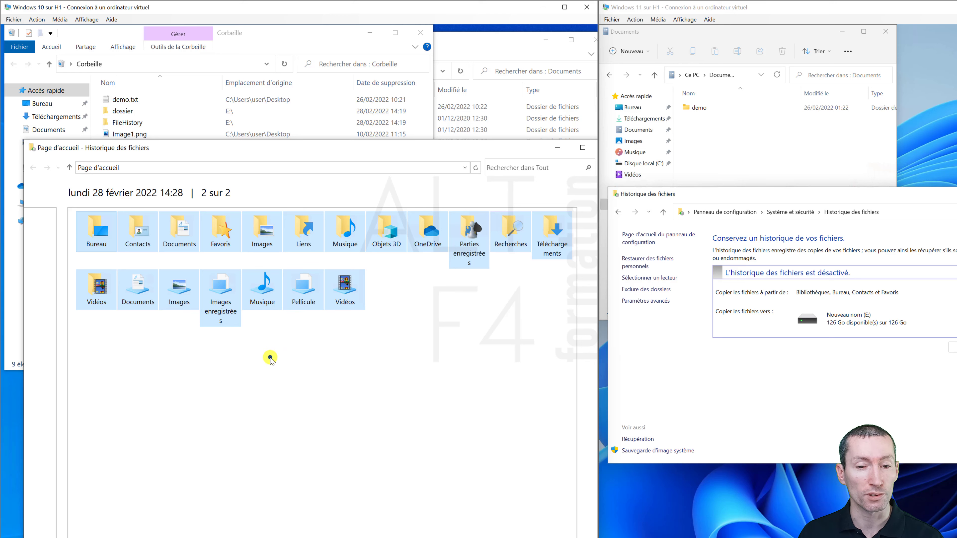
left_click(270, 359)
left_click_drag(524, 149, 496, 150)
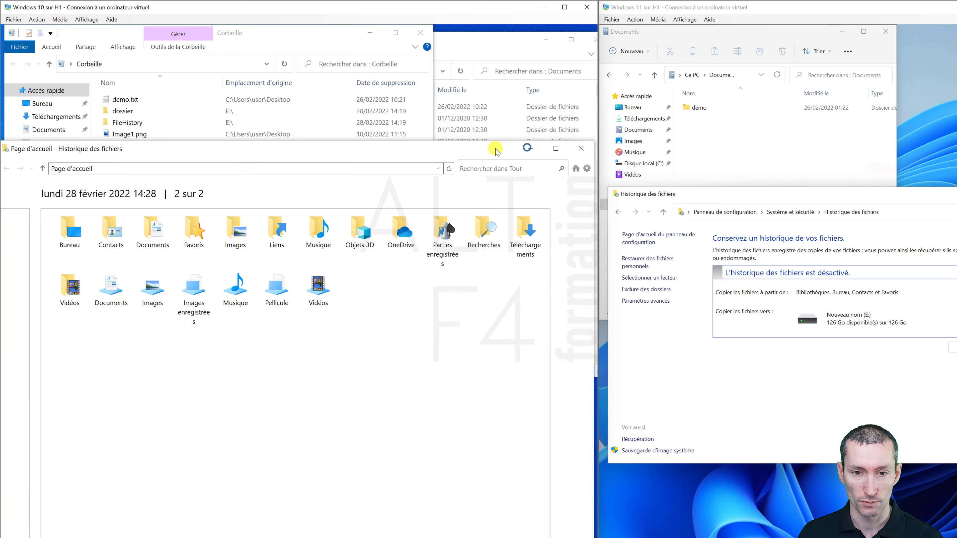
left_click(572, 152)
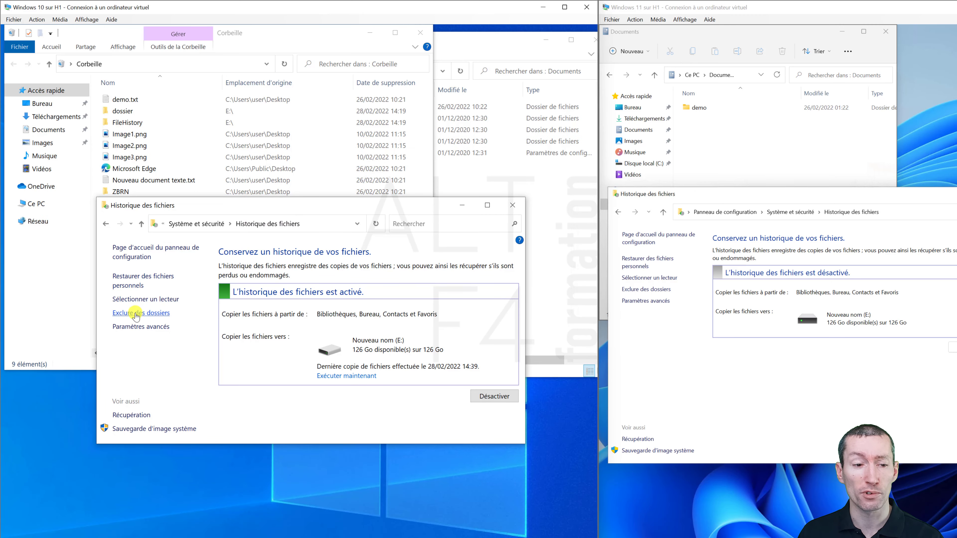
Review File History's excluded folders page and its advanced options for copy frequency and version retention, and return to the main File History page
left_click(135, 313)
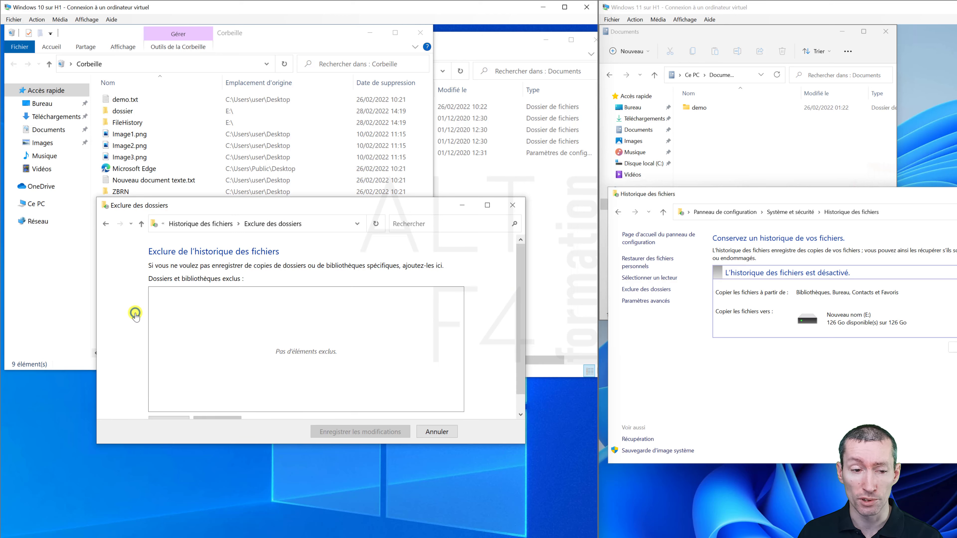
left_click(106, 224)
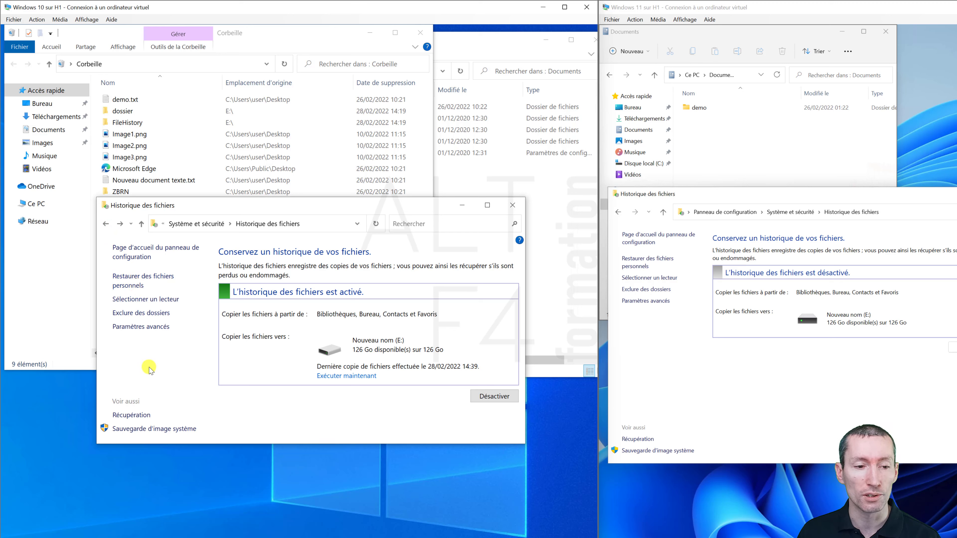
left_click(138, 329)
left_click(392, 301)
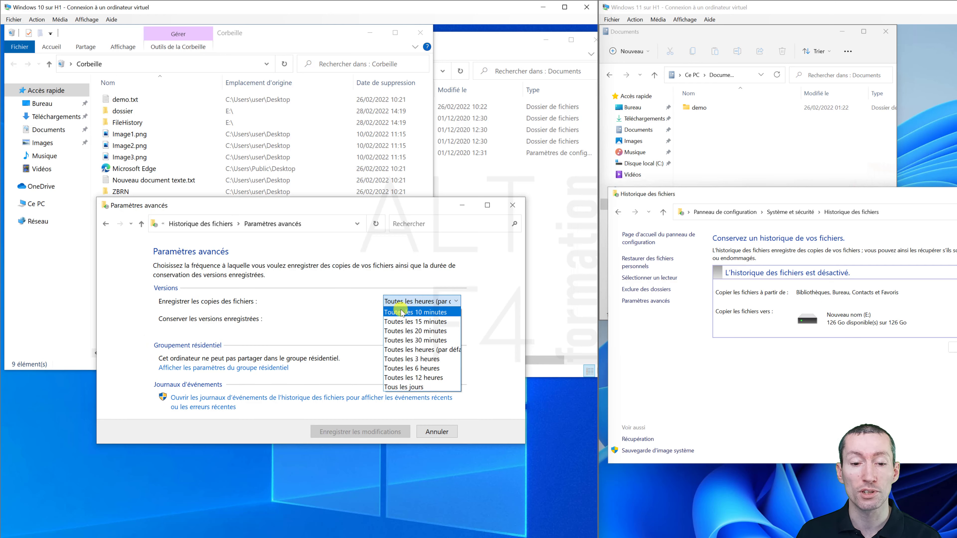
left_click(350, 325)
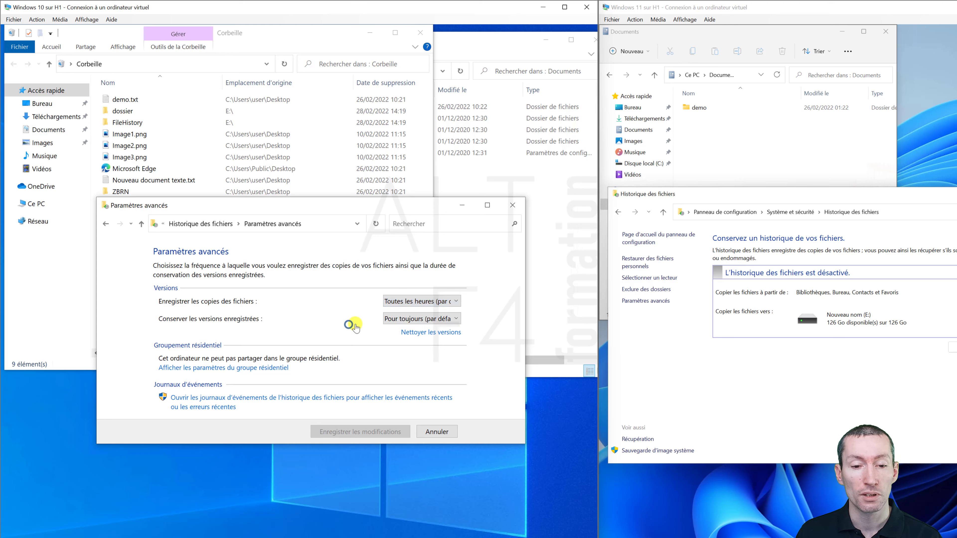
left_click(407, 319)
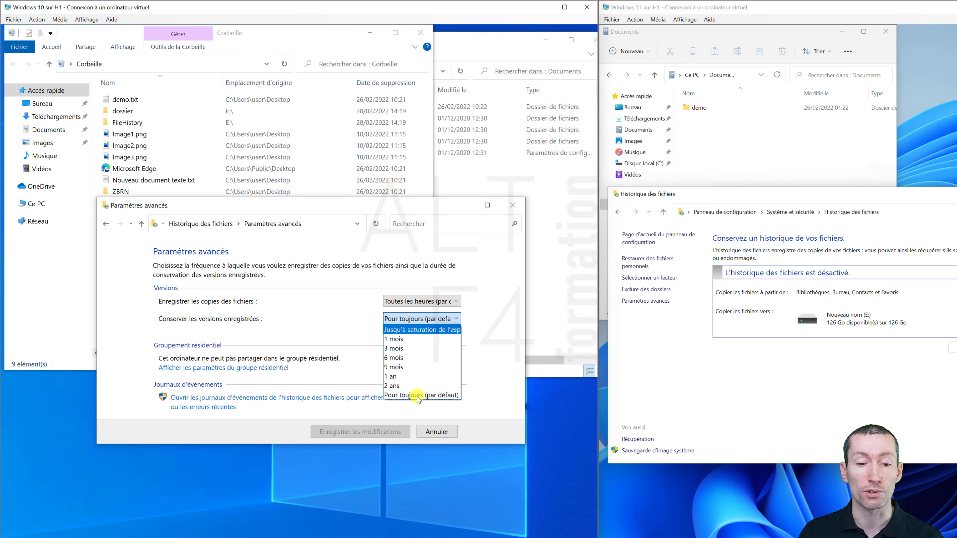
left_click(280, 336)
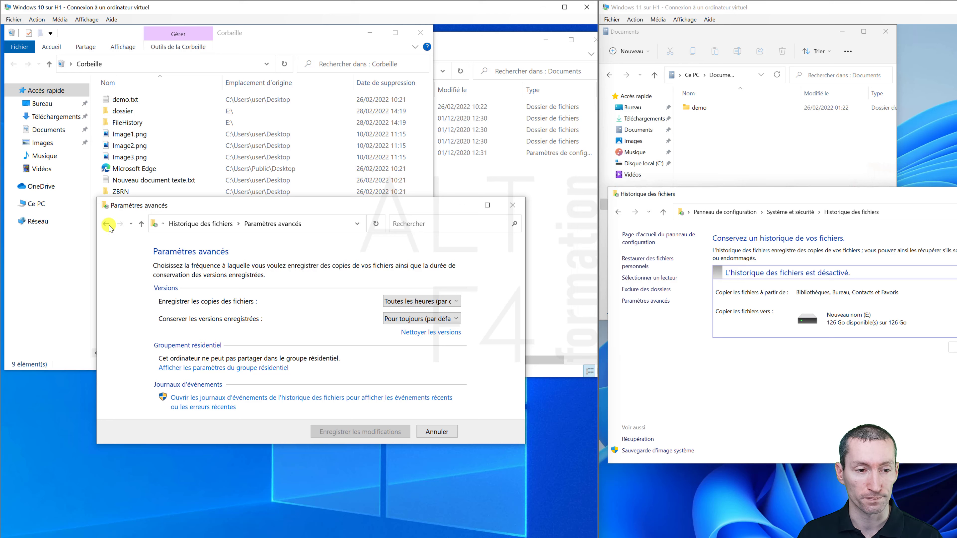
left_click(141, 224)
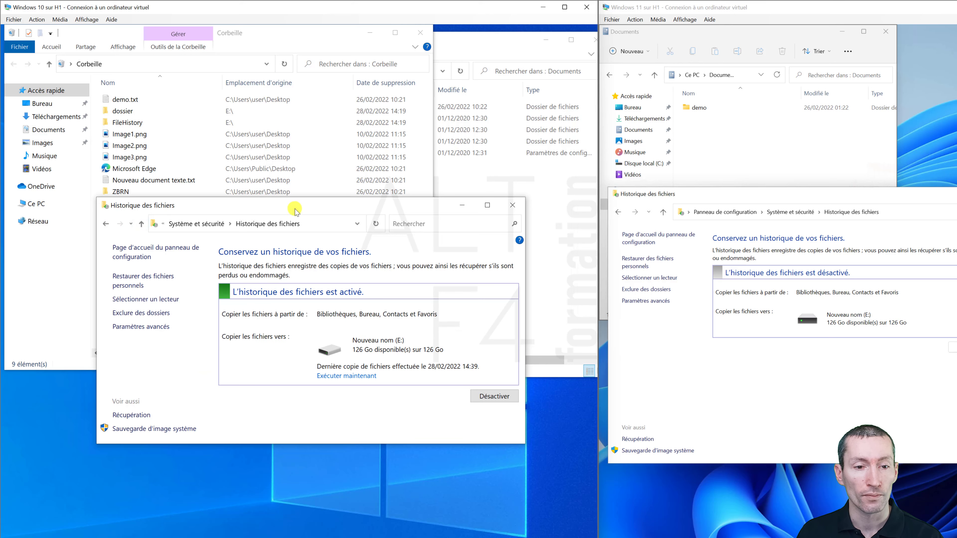
Move the Windows 10 File History window out of the way, view test.txt in the Documents demo folder, and close it
left_click_drag(309, 208, 221, 314)
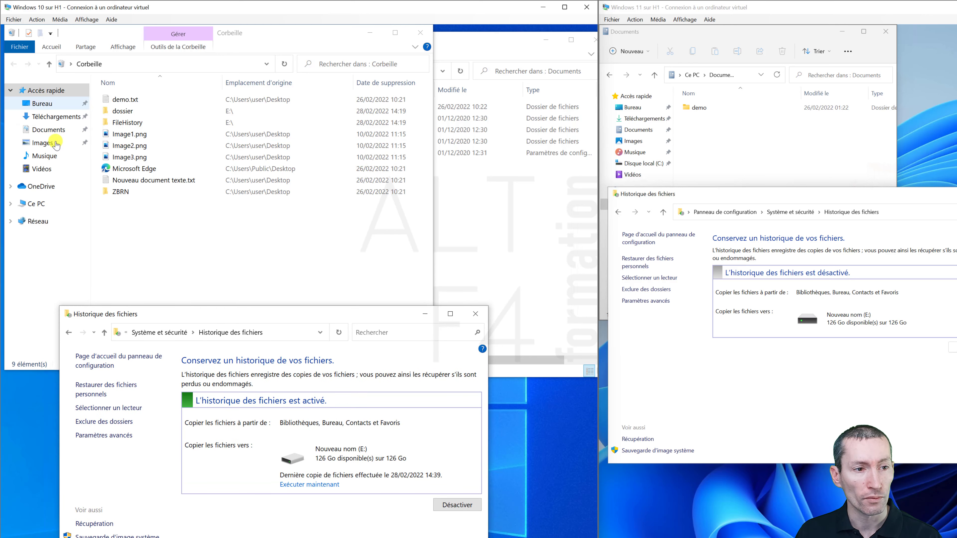
left_click(41, 129)
left_click(123, 99)
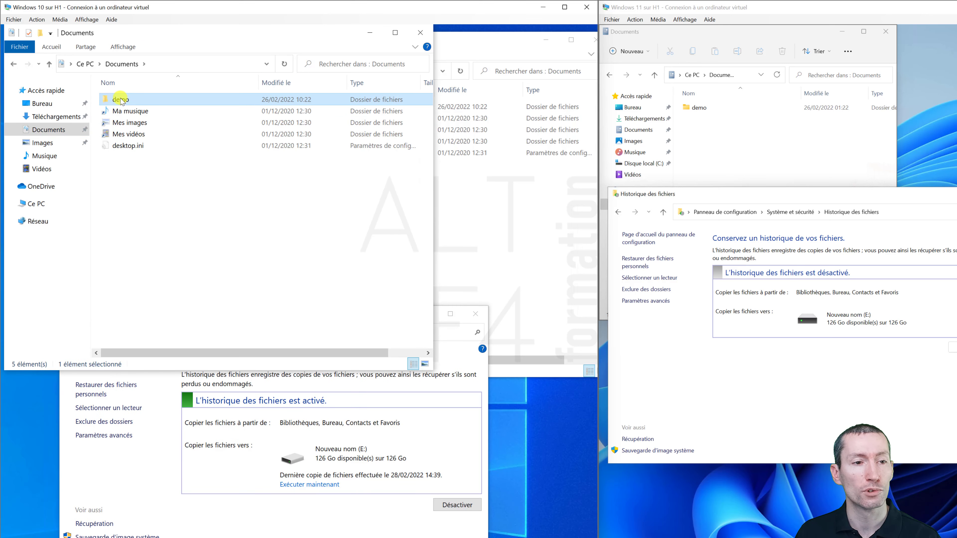
double_click(120, 100)
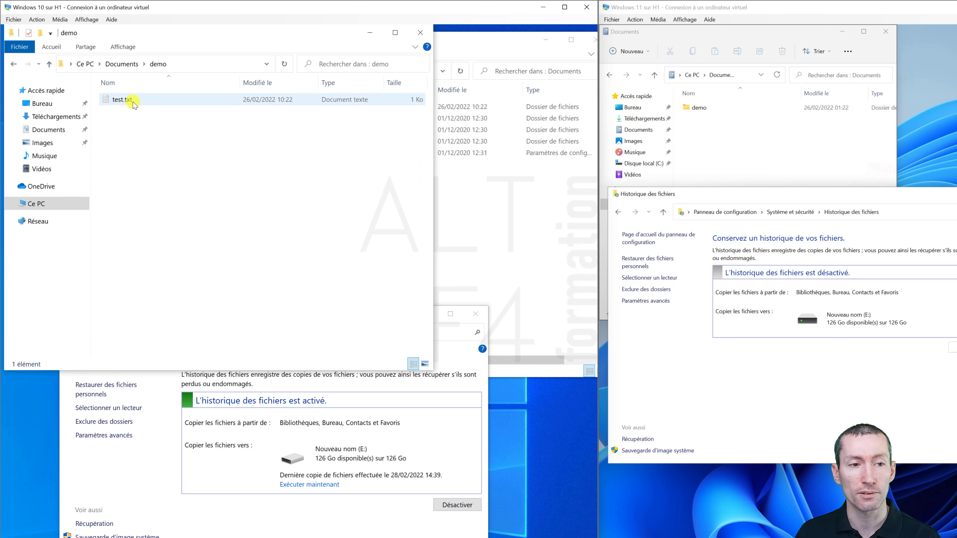
double_click(128, 100)
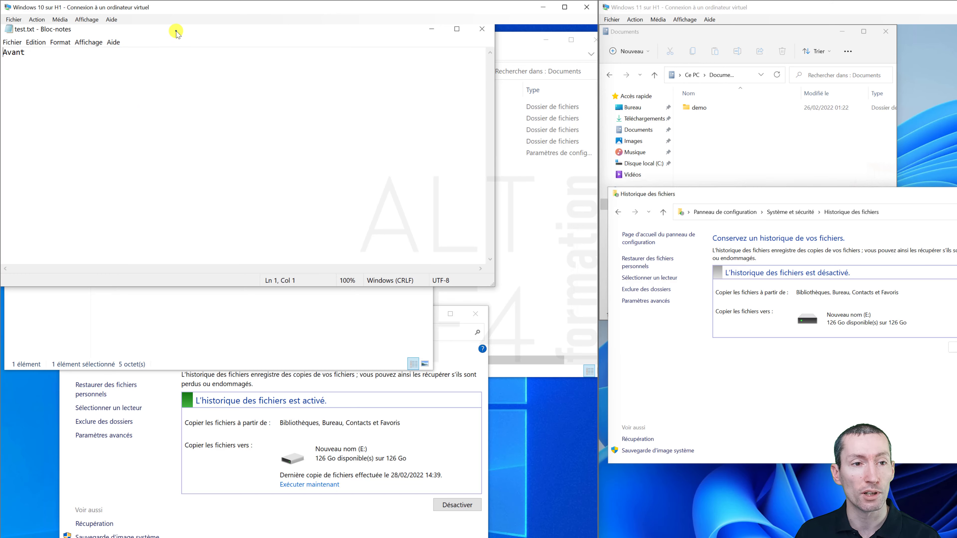
left_click_drag(176, 32, 252, 81)
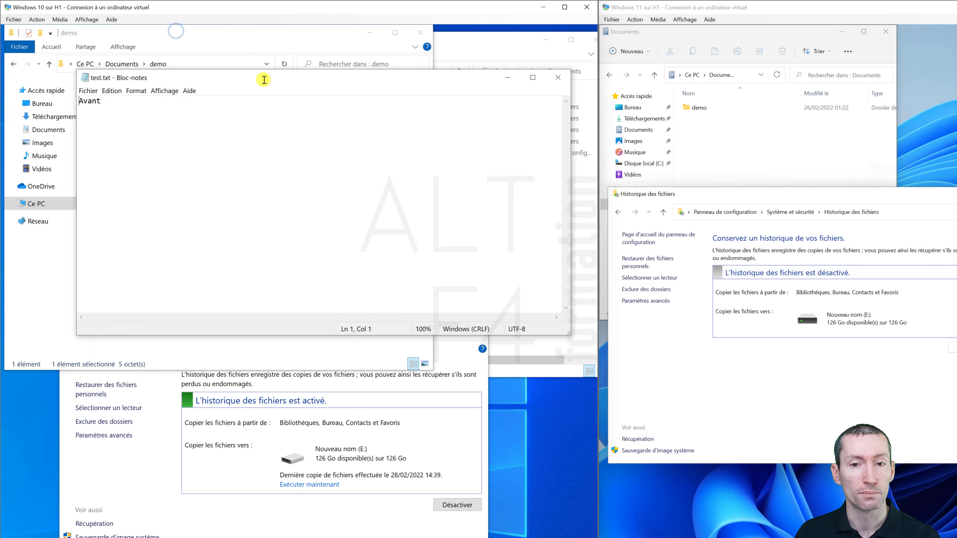
left_click(557, 82)
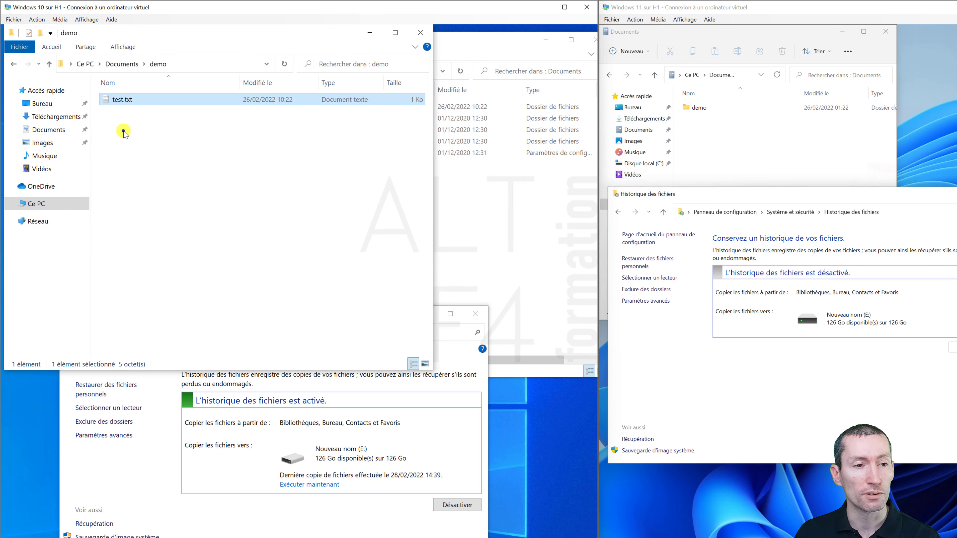
Replace the text in test.txt with "Après" and close the file, saving the change
double_click(118, 100)
left_click_drag(109, 100, 79, 102)
type("près")
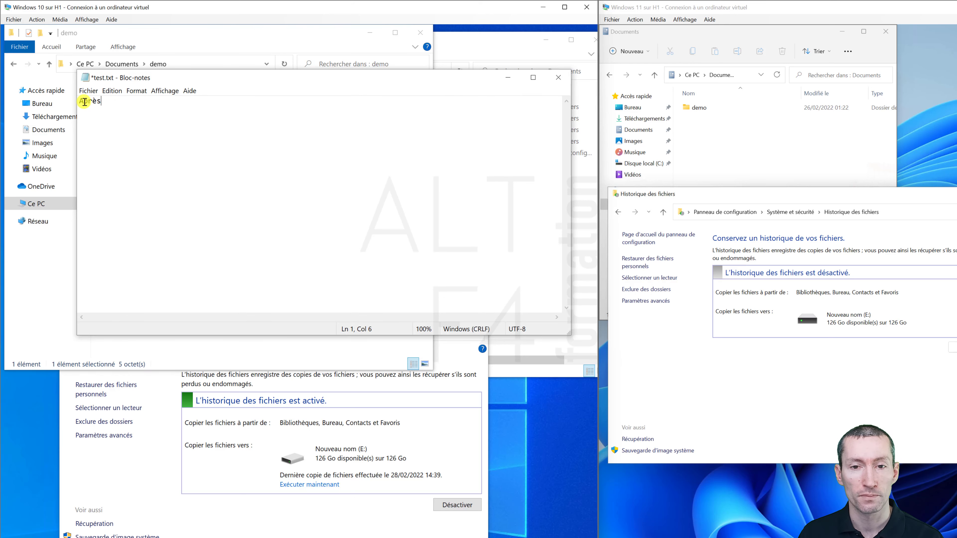
left_click(559, 77)
left_click(233, 333)
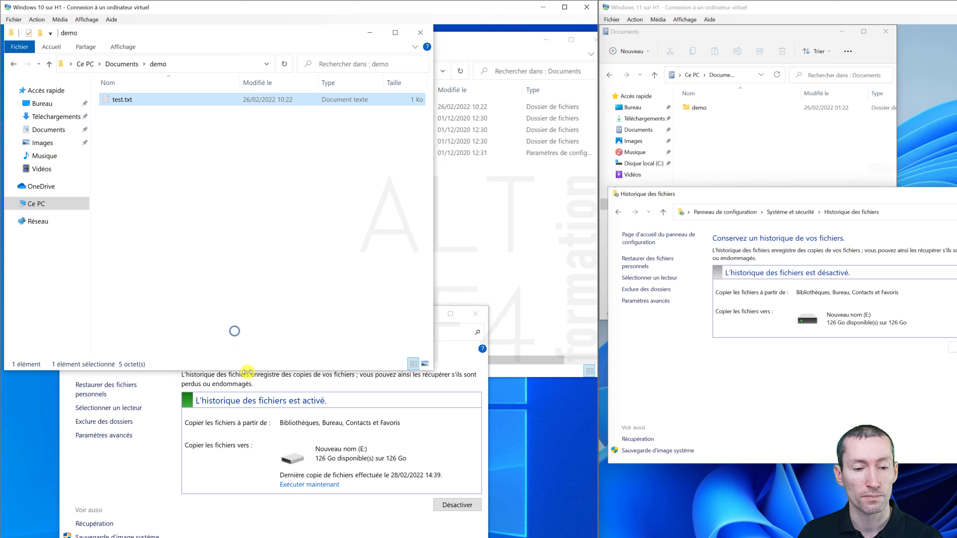
Run a File History copy immediately on Windows 10 and return to the demo folder
left_click(292, 515)
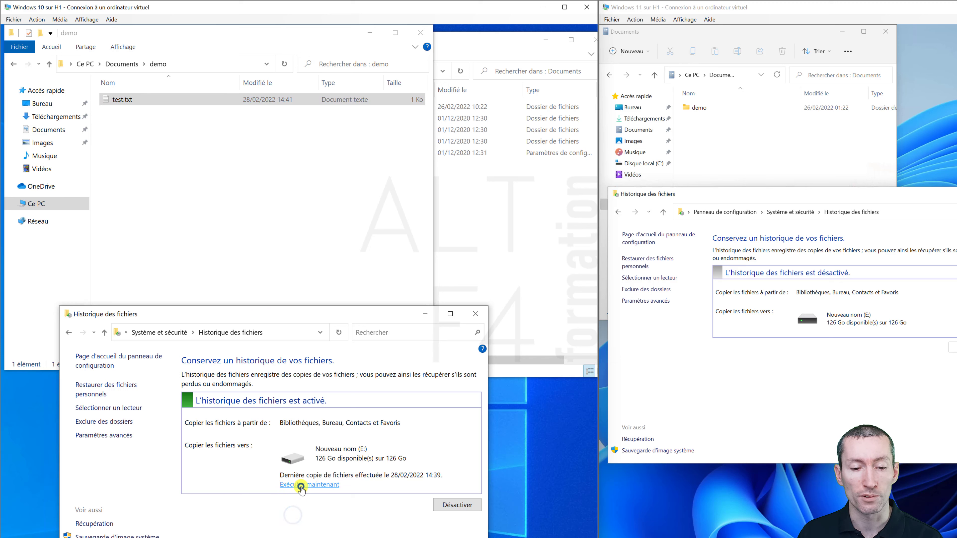
left_click(301, 485)
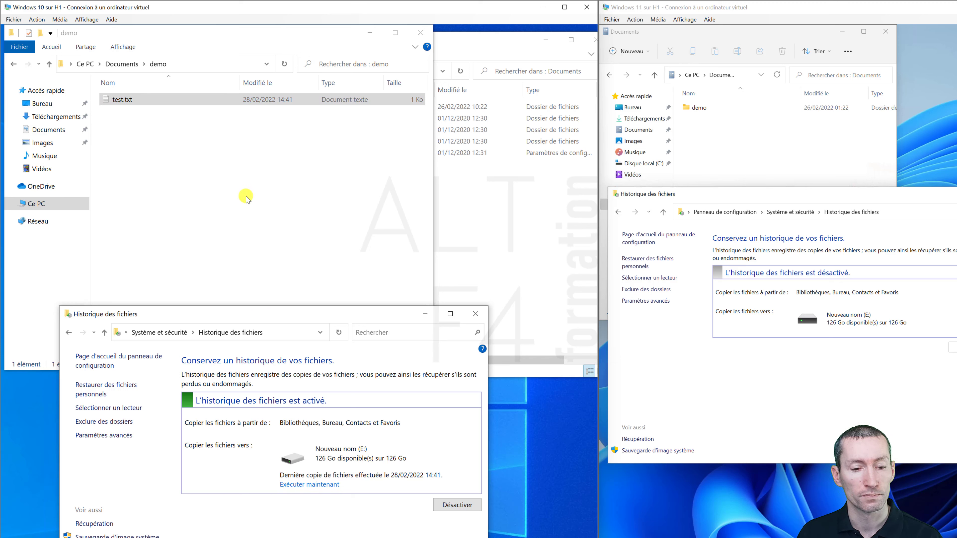
left_click(182, 213)
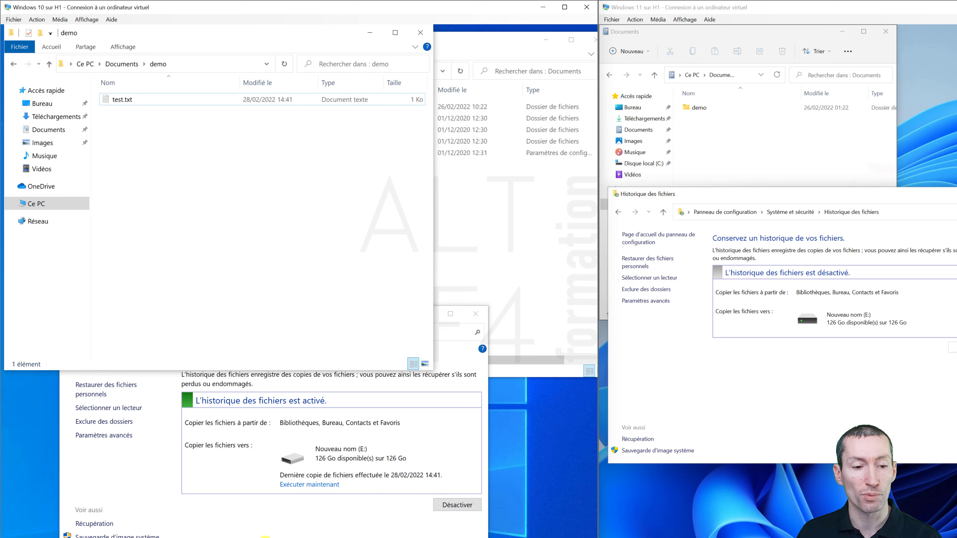
View the latest backup in File History's personal file restore window and close it
left_click(266, 535)
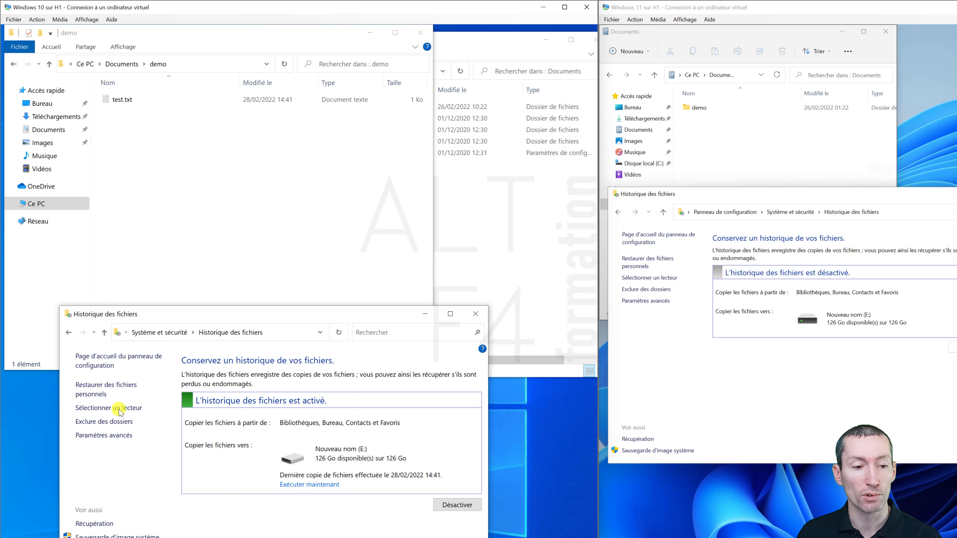
left_click(94, 390)
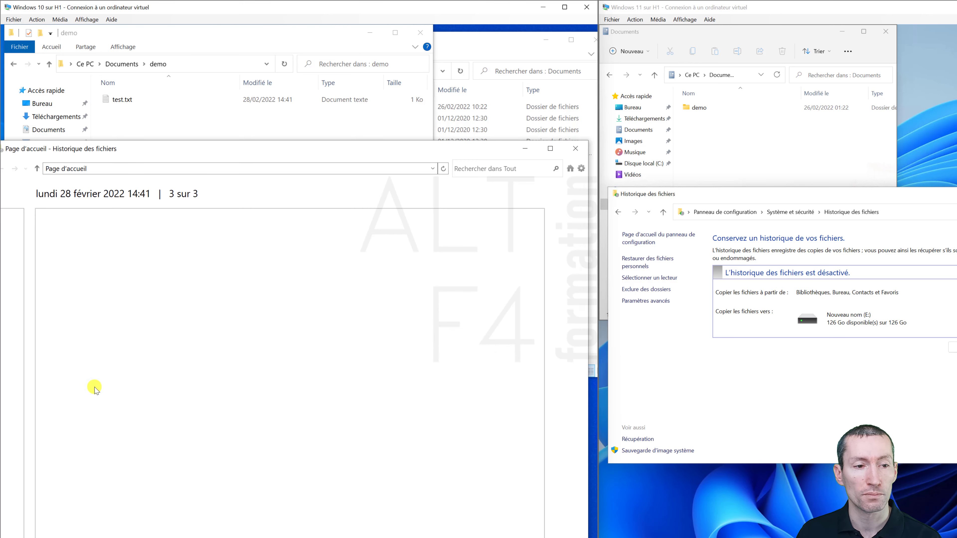
left_click(575, 149)
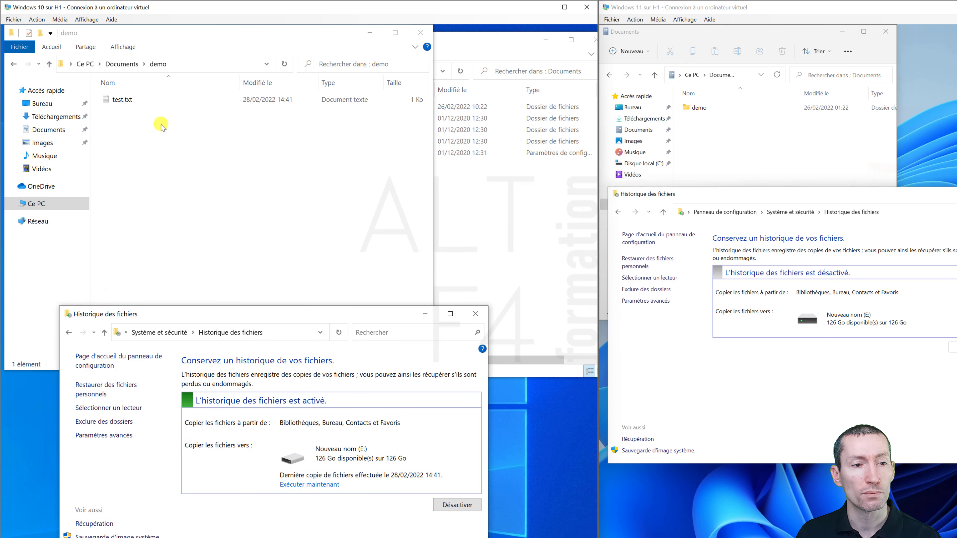
Display the previous versions of test.txt in its properties
left_click(136, 123)
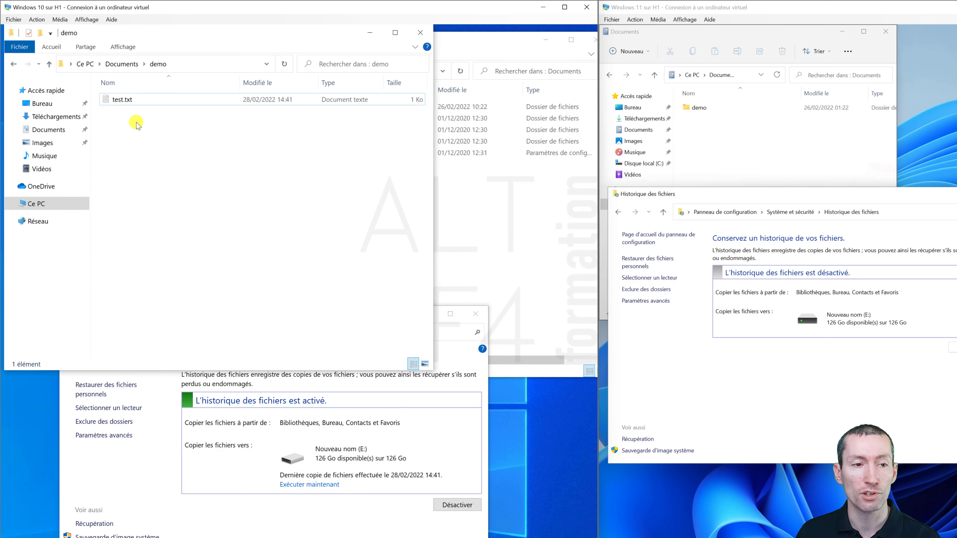
left_click(120, 104)
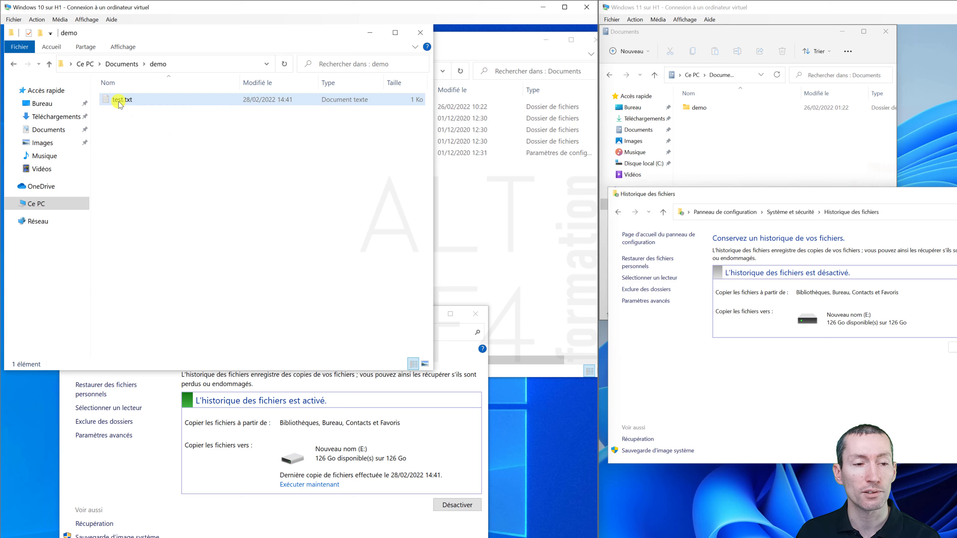
left_click(126, 100)
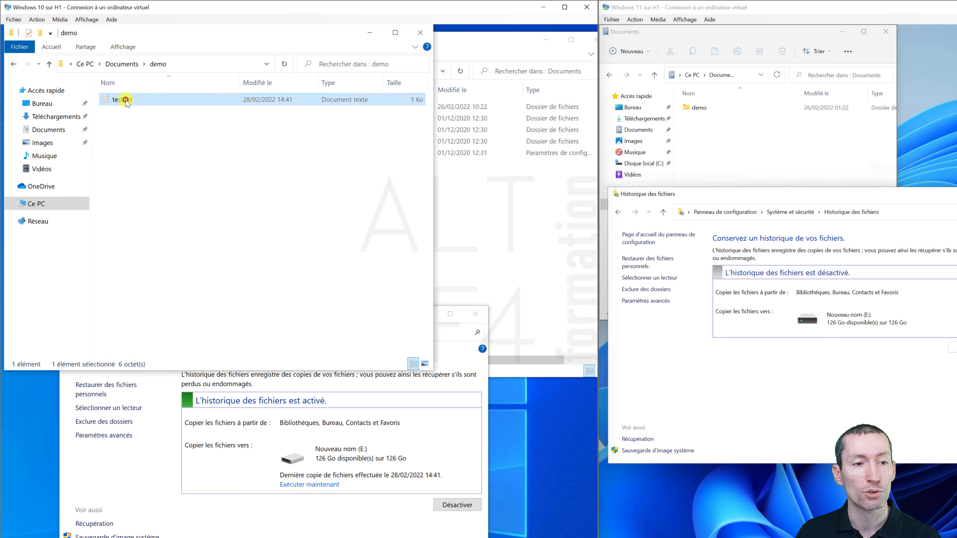
right_click(127, 103)
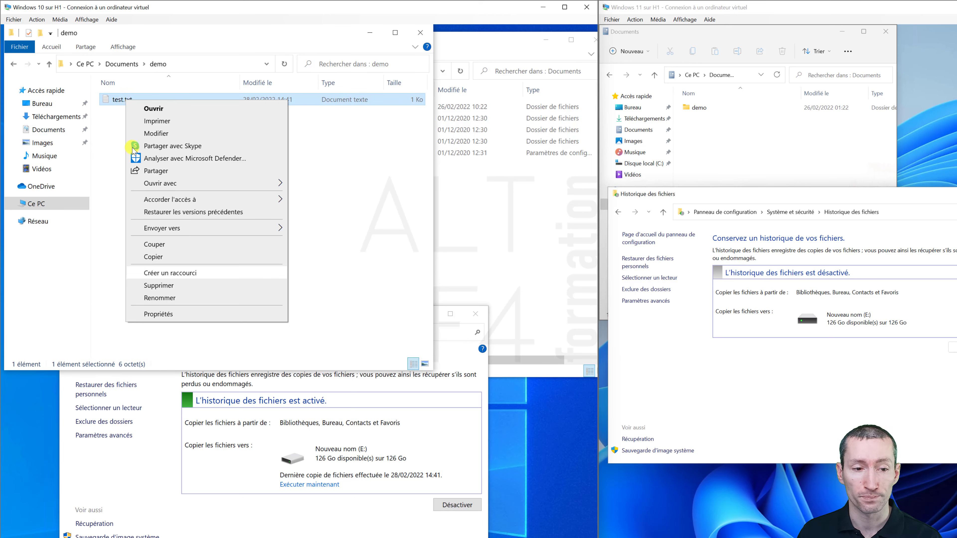
left_click(158, 314)
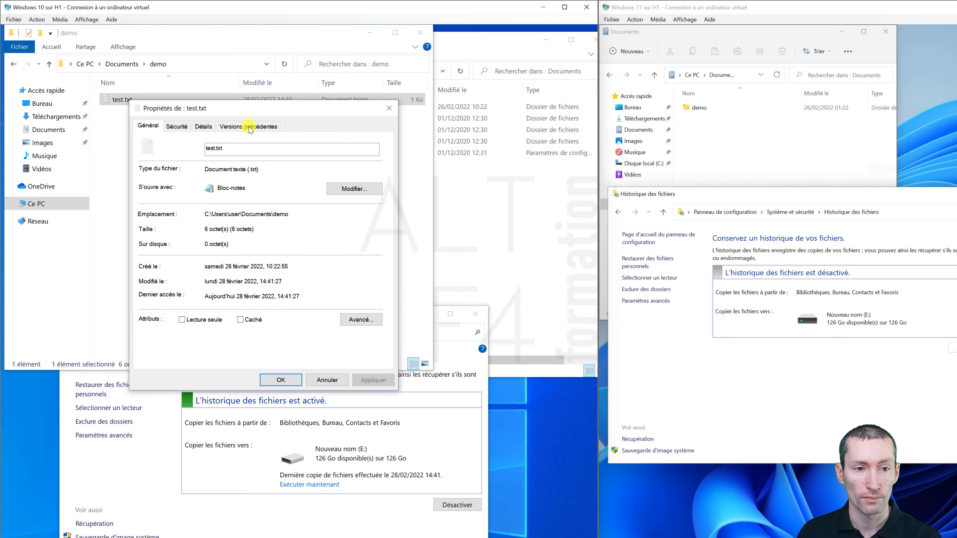
left_click(249, 127)
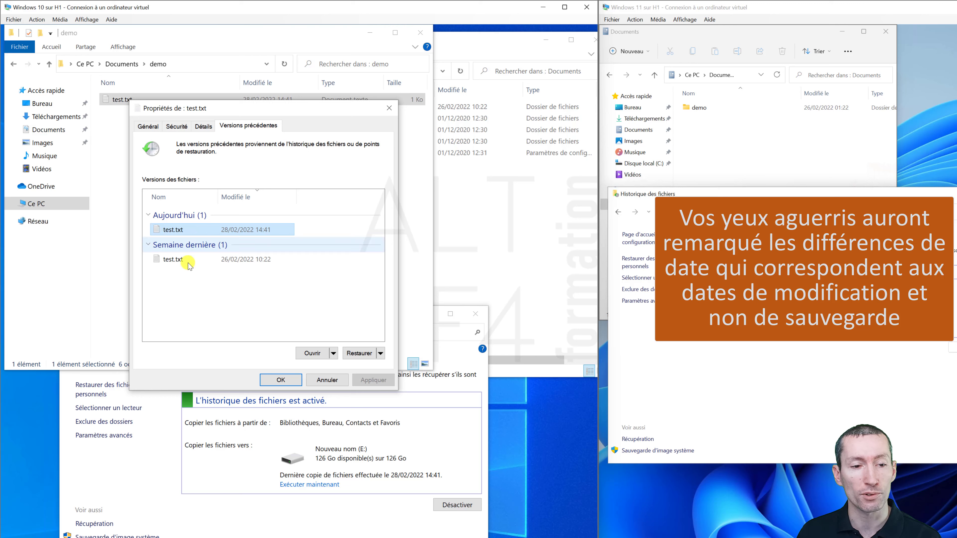
Compare the contents of the test.txt versions modified 26/02/2022 10:22 and 28/02/2022 14:41, closing each after viewing
mouse_move(189, 265)
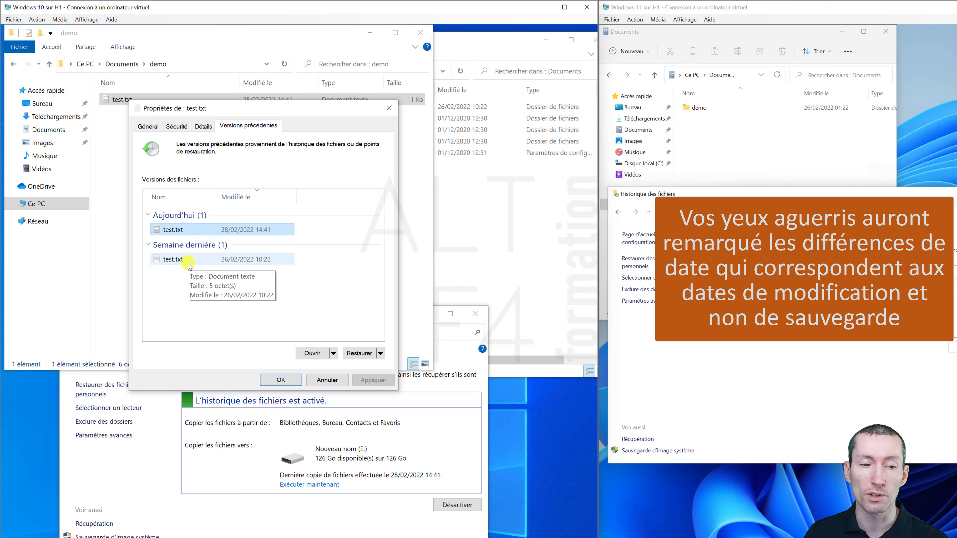
left_click(188, 264)
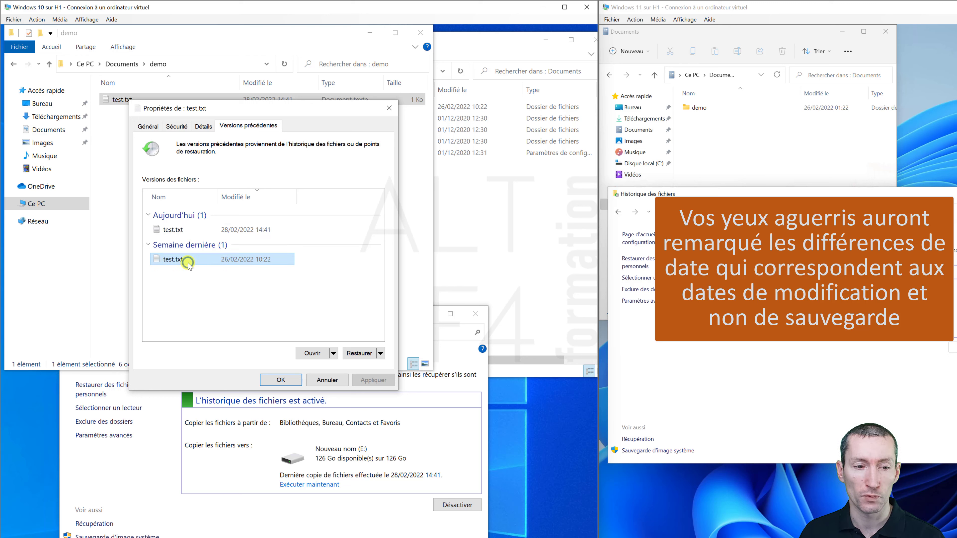
left_click(176, 230)
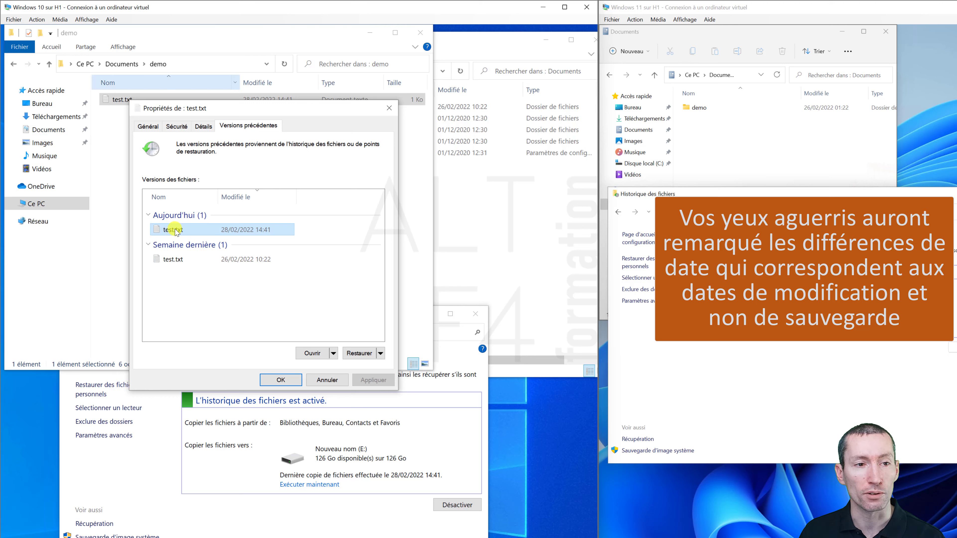
left_click(183, 260)
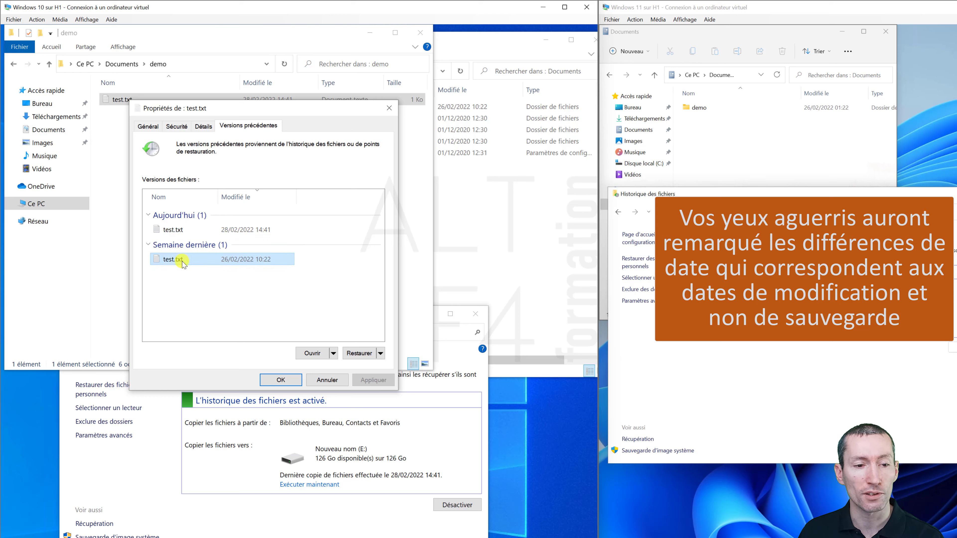
left_click(316, 353)
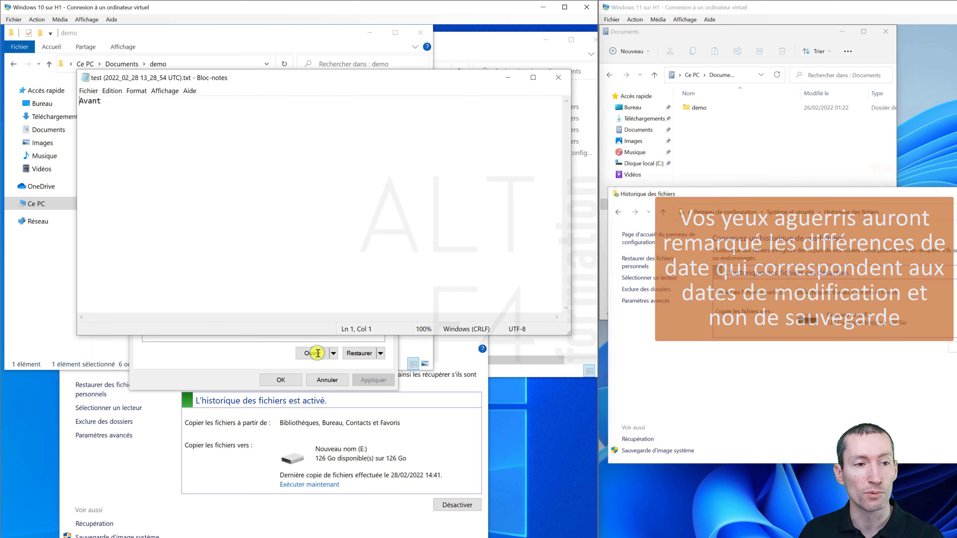
left_click(561, 78)
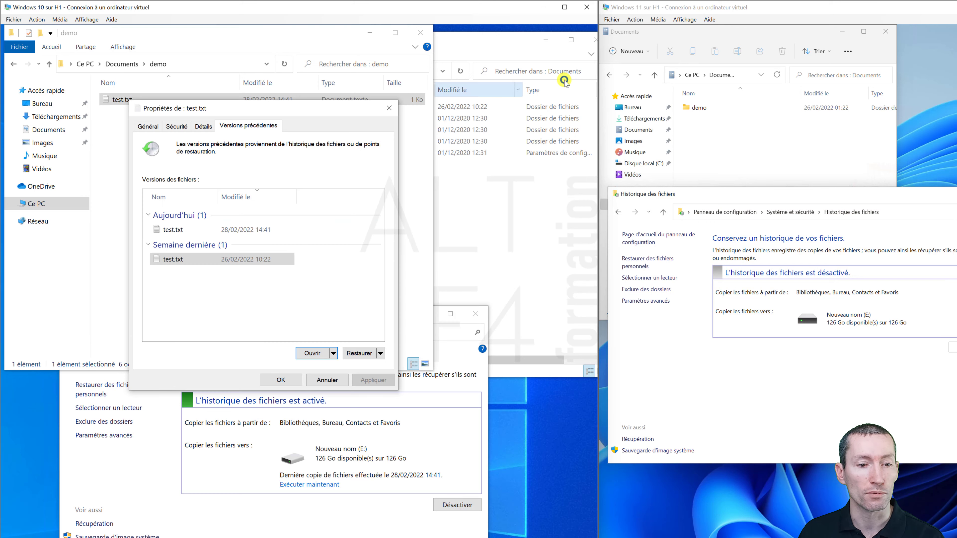
left_click(168, 231)
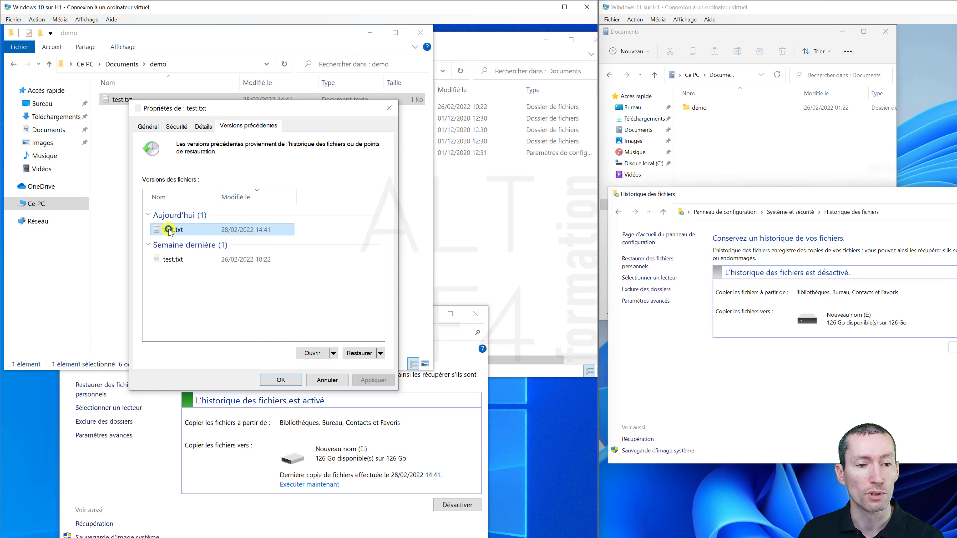
left_click(311, 353)
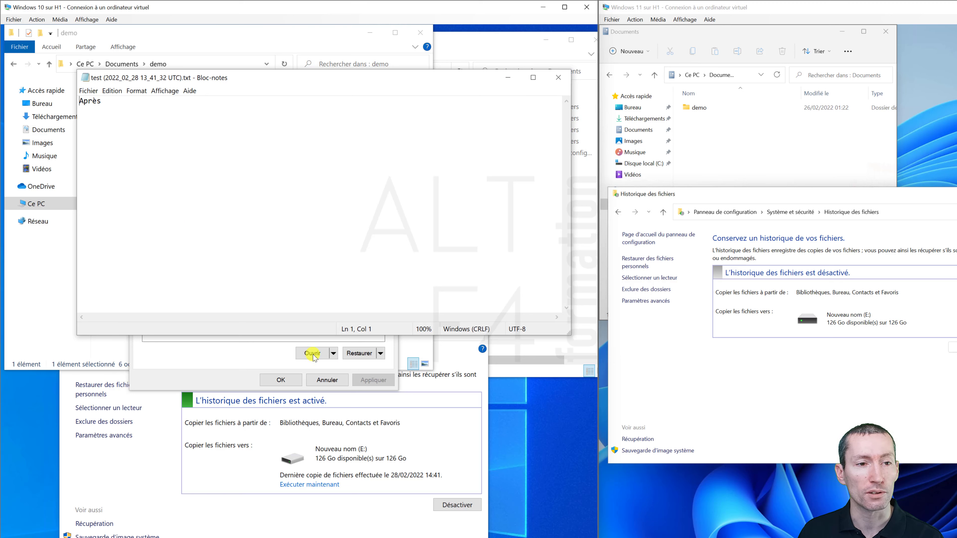
left_click(558, 78)
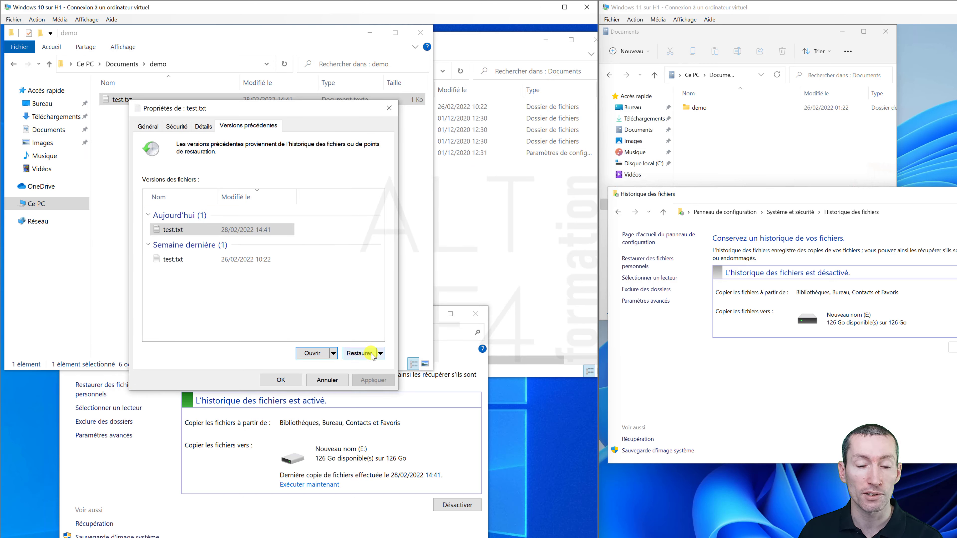
Restore the 26/02/2022 10:22 version of test.txt, replacing the existing file, and open the restored file to check its contents
left_click(186, 231)
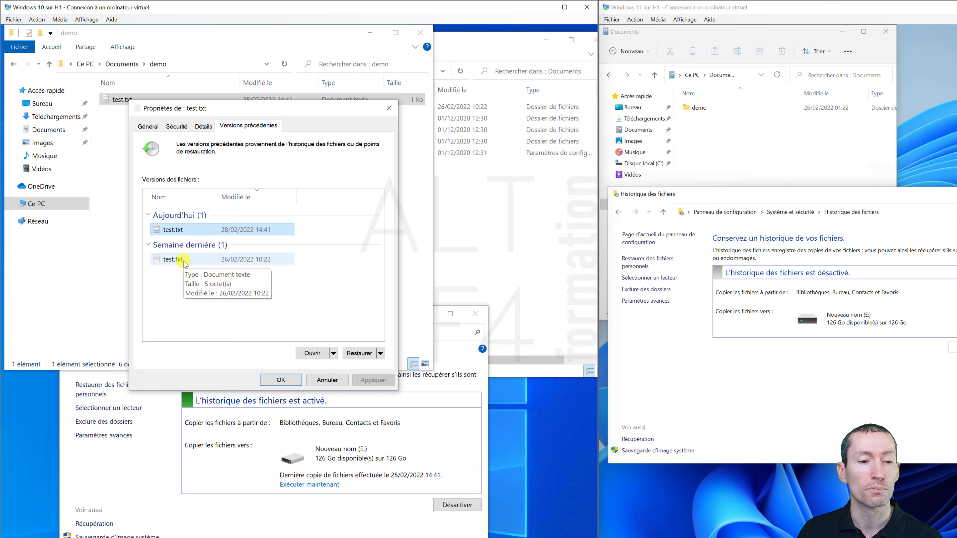
left_click_drag(212, 110, 272, 102)
left_click(237, 252)
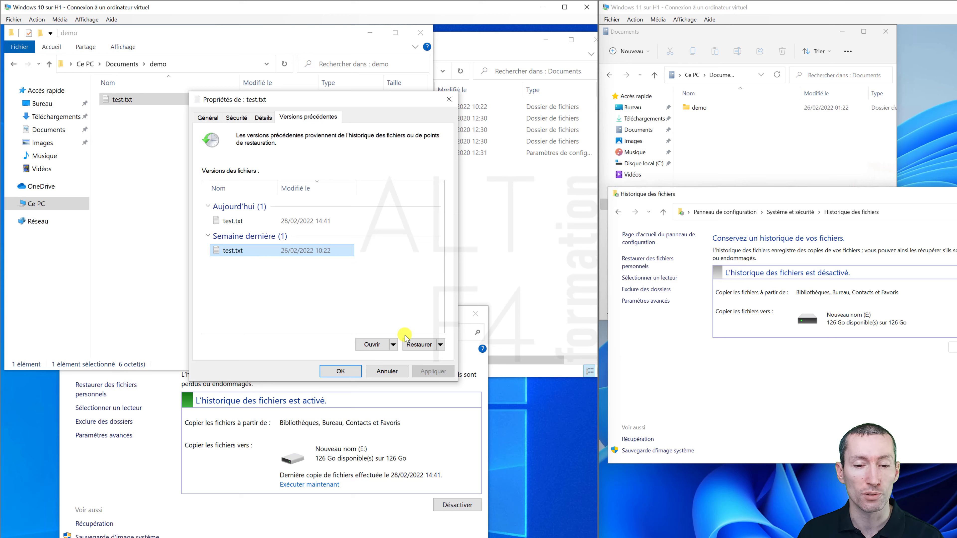
left_click(418, 344)
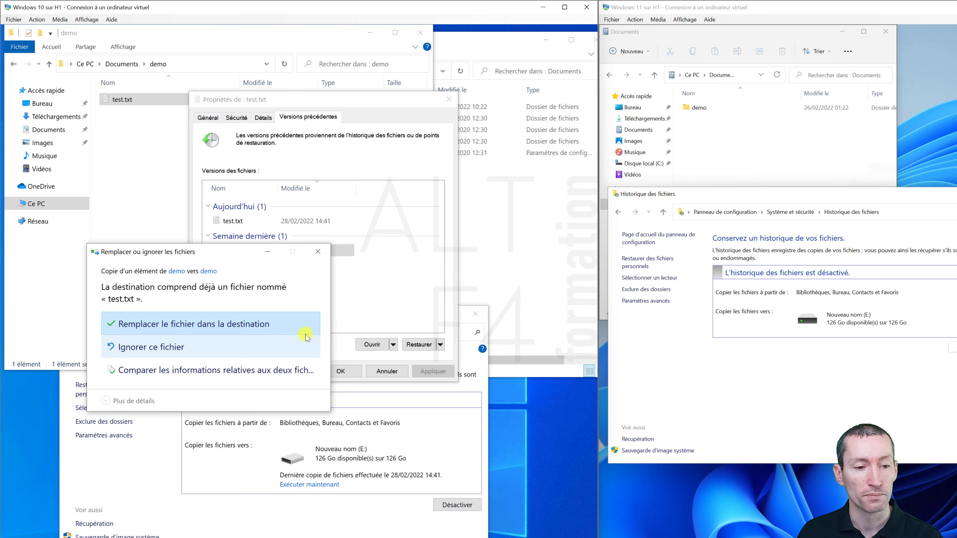
left_click(195, 323)
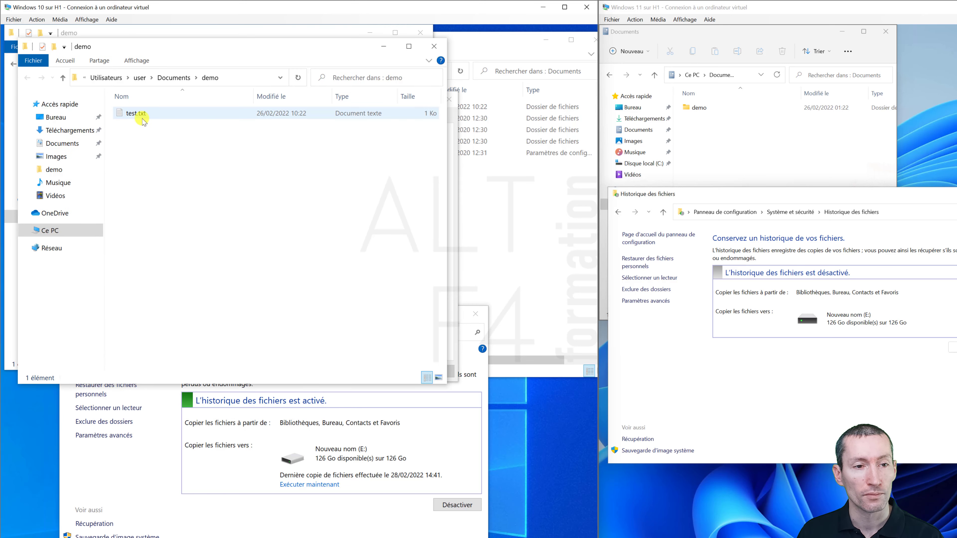
double_click(140, 114)
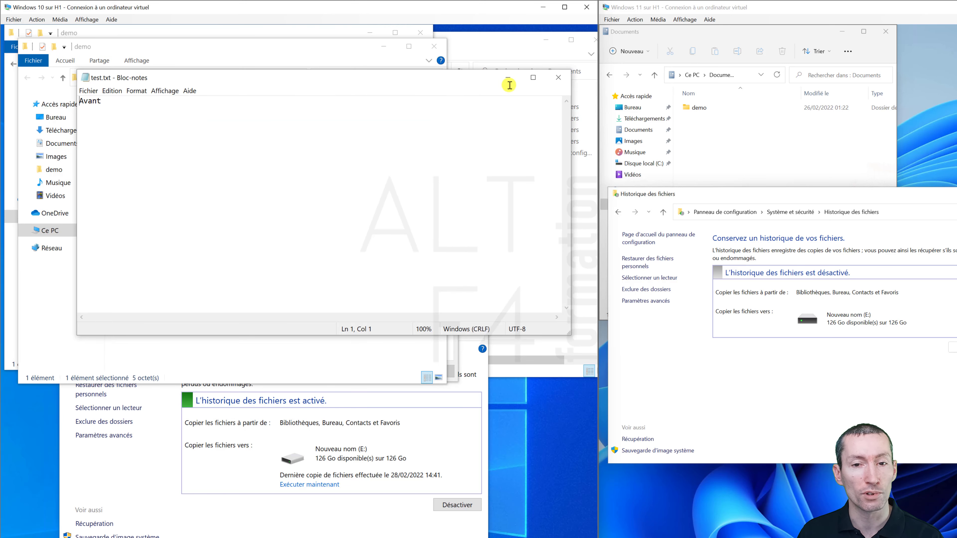
left_click(554, 82)
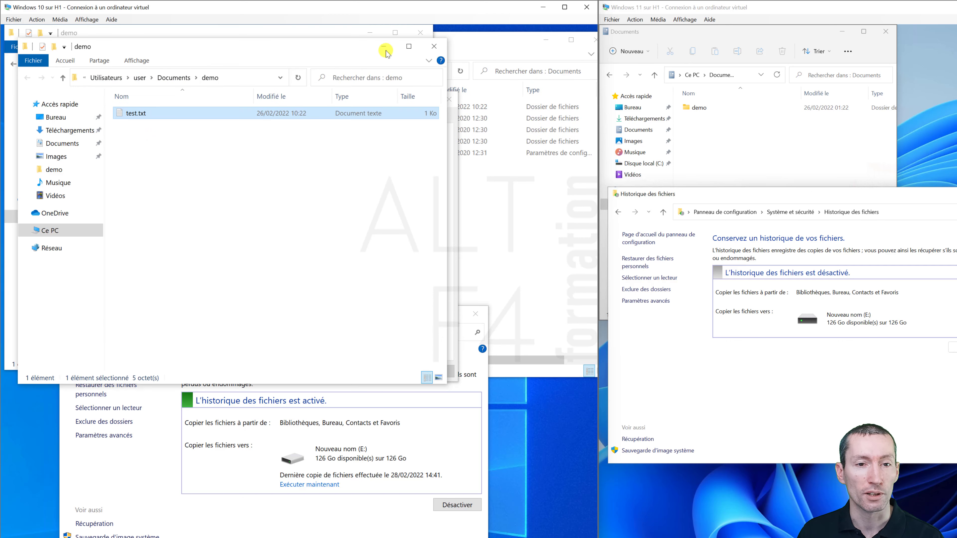
View the destination folder options for restoring the 26/02/2022 10:22 version of test.txt to another location, and cancel
left_click(384, 46)
left_click(440, 344)
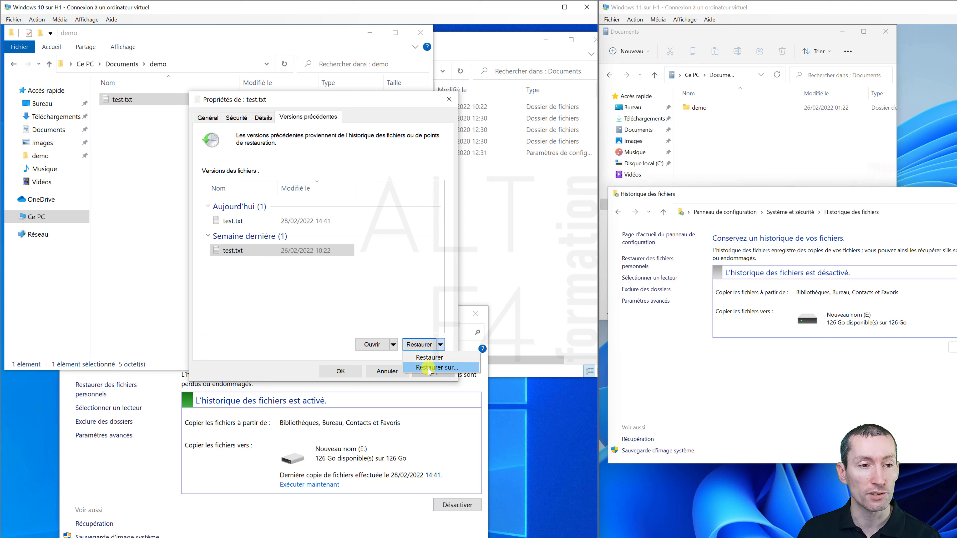
left_click(430, 367)
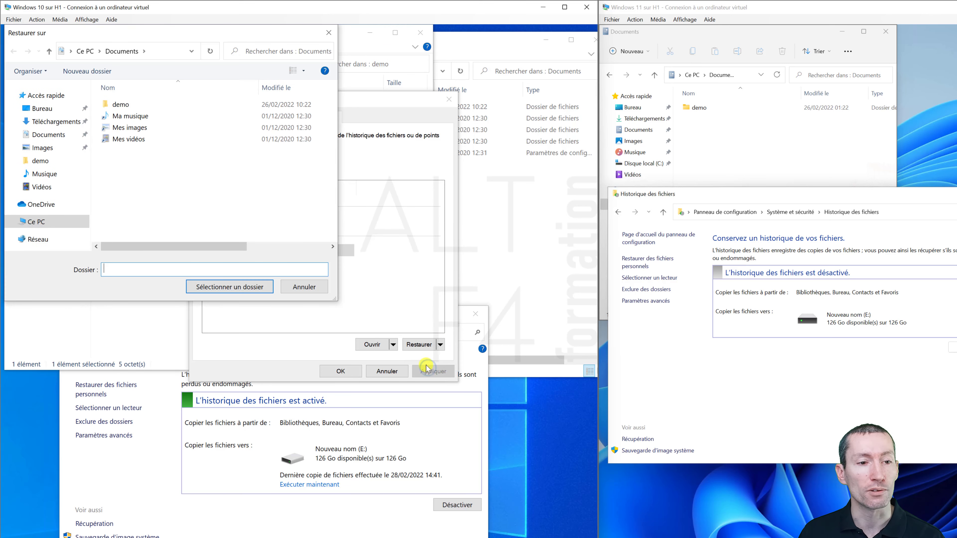
left_click_drag(192, 37, 298, 130)
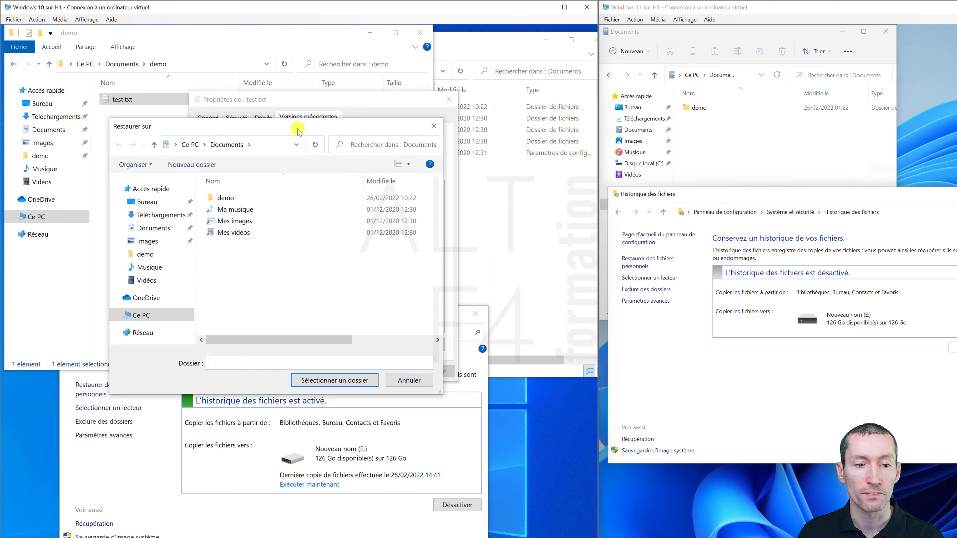
left_click(407, 377)
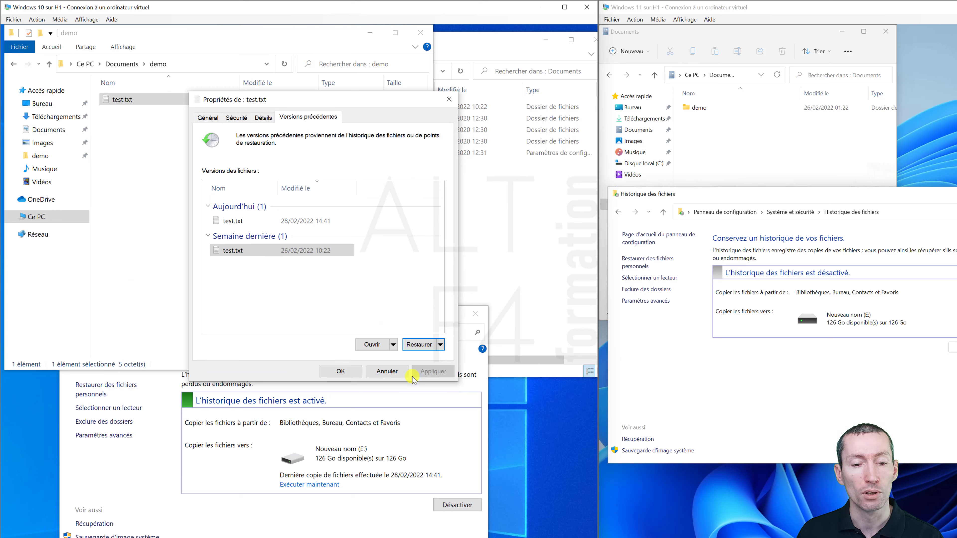
Open the 26/02/2022 10:22 version of test.txt in File History and compare its 14:28 and 14:41 backups
left_click(393, 344)
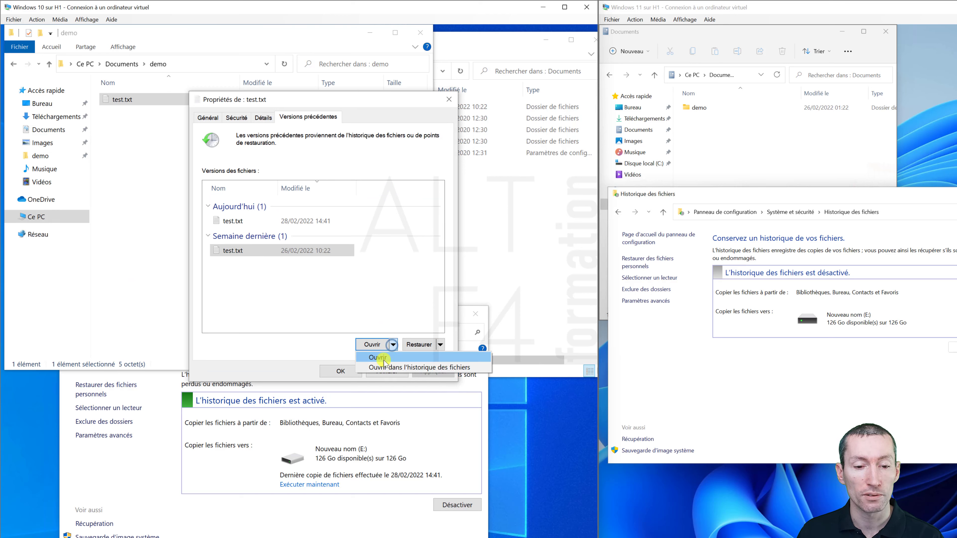
left_click(380, 368)
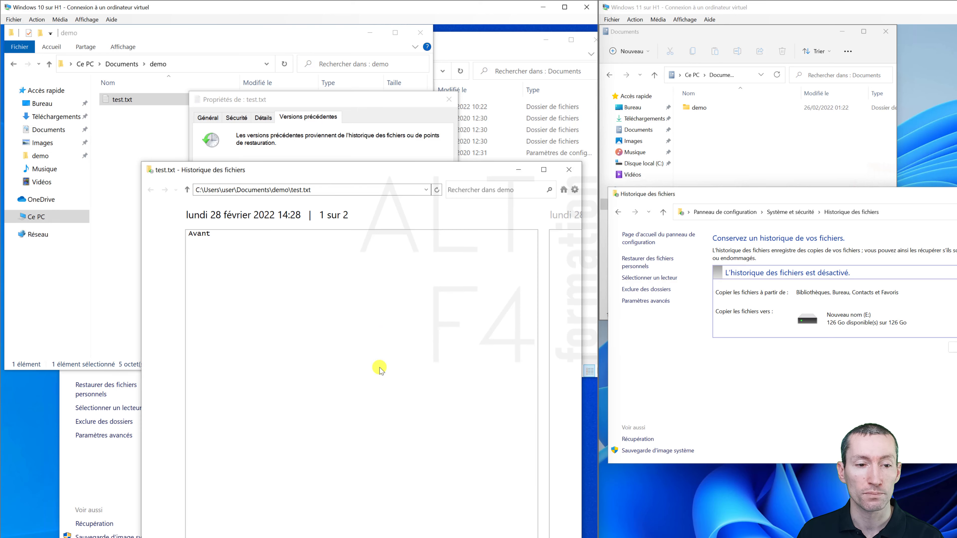
left_click_drag(331, 174, 343, 128)
left_click(388, 515)
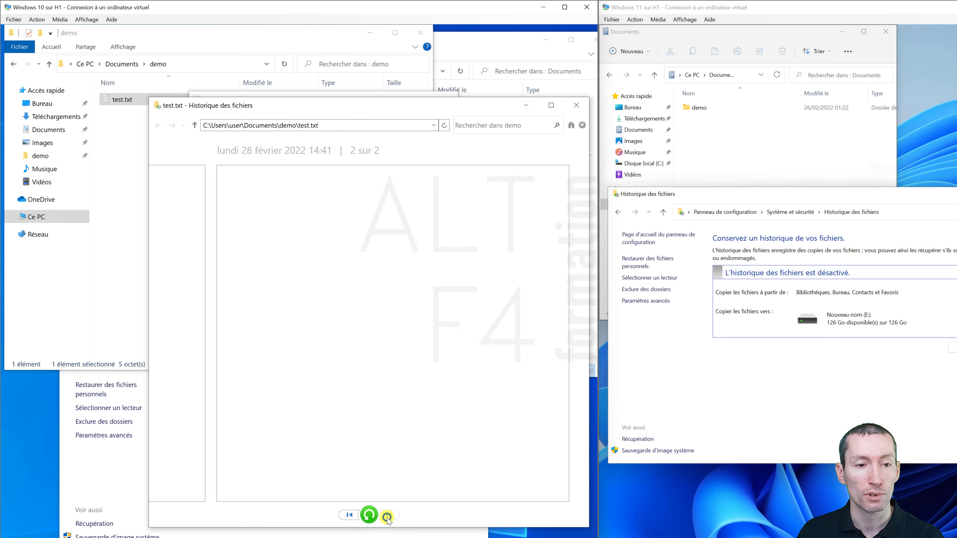
left_click(349, 514)
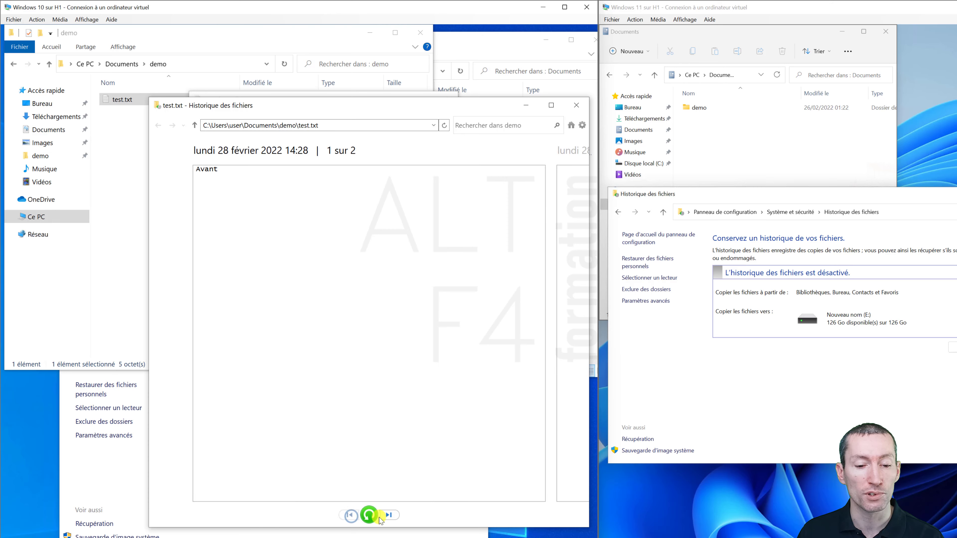
left_click(388, 515)
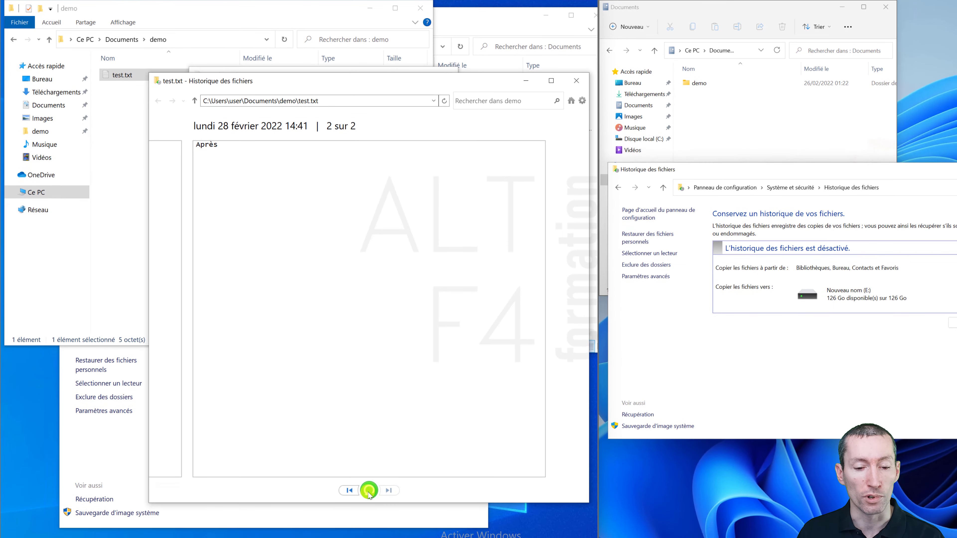
left_click(352, 515)
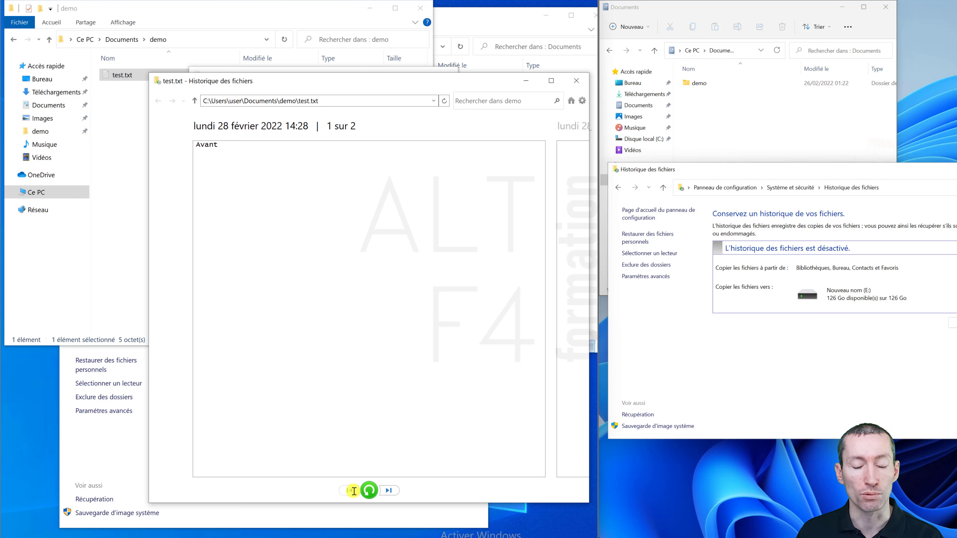
Display the restore options for the 28 February 2022 14:28 backup of test.txt and dismiss them
right_click(370, 491)
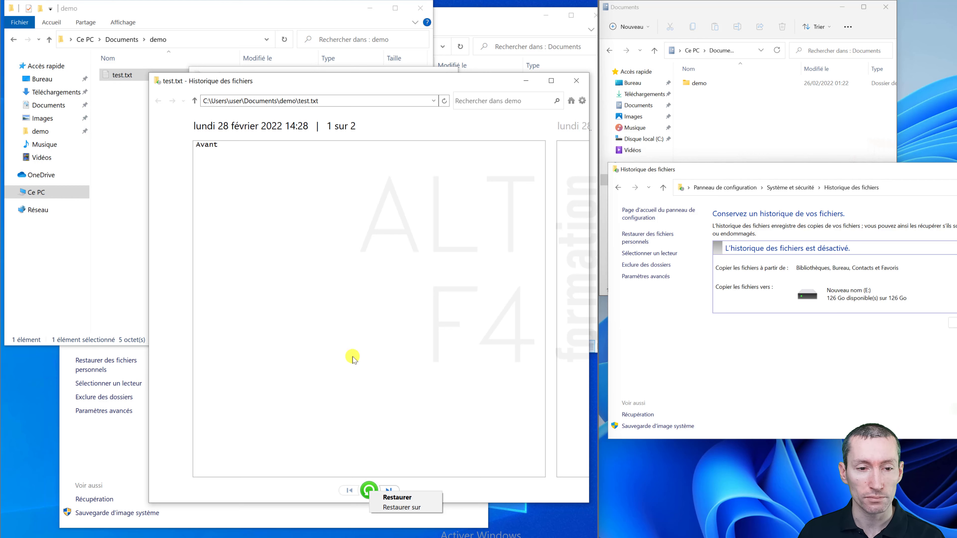
left_click(337, 311)
left_click_drag(435, 88, 388, 125)
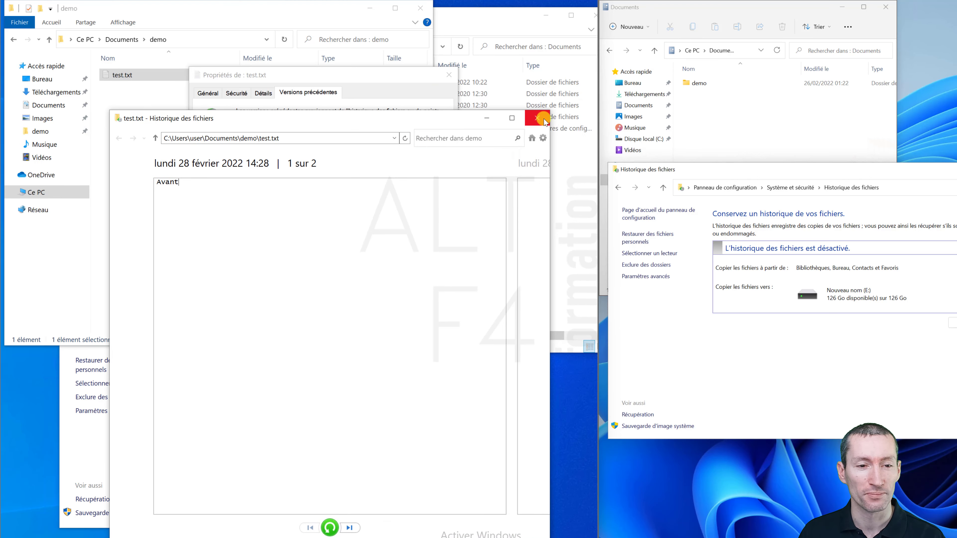
Close the File History backup view and the test.txt properties, and delete test.txt from the demo folder
left_click(545, 121)
left_click(385, 348)
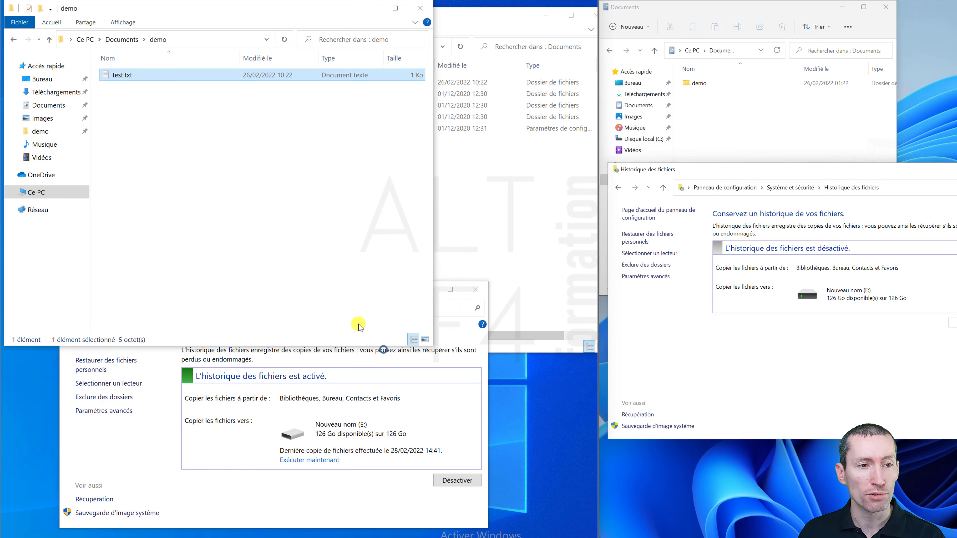
right_click(118, 77)
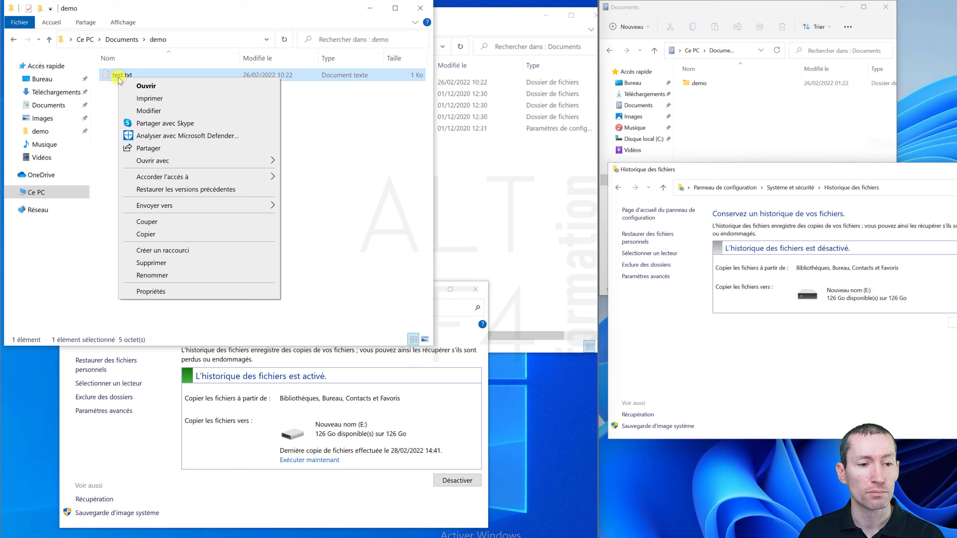
left_click(151, 263)
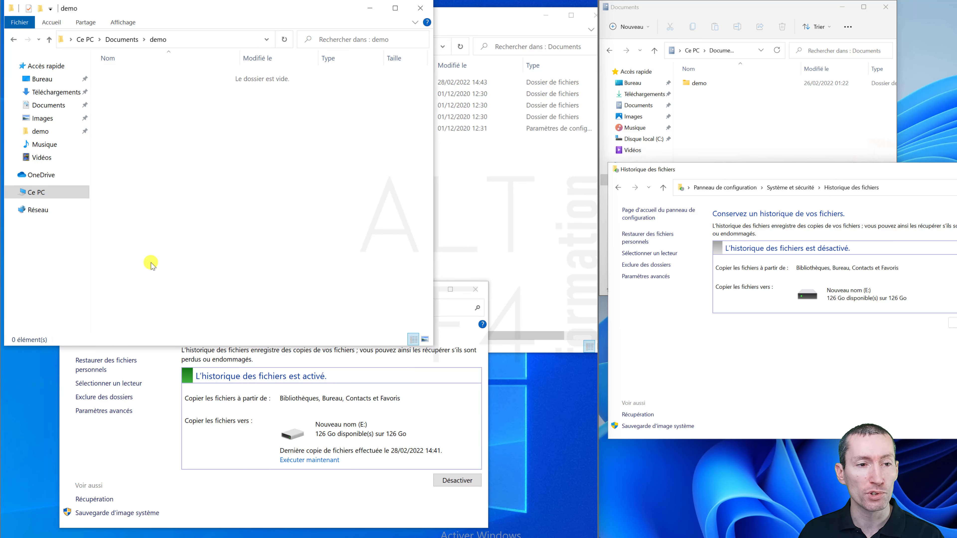
Open File History's personal file restore window and browse the 14:41 backup to test.txt in Documents\demo
left_click(162, 480)
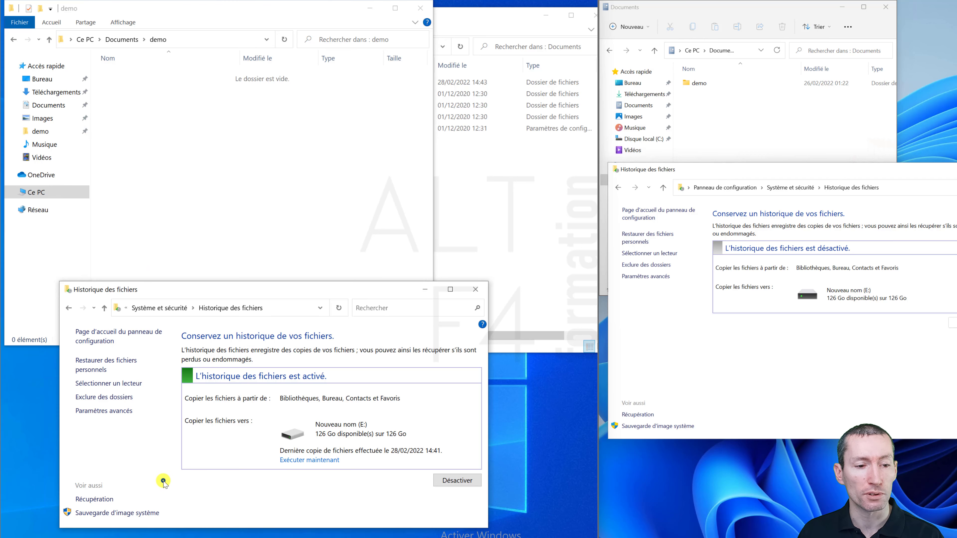
left_click(96, 360)
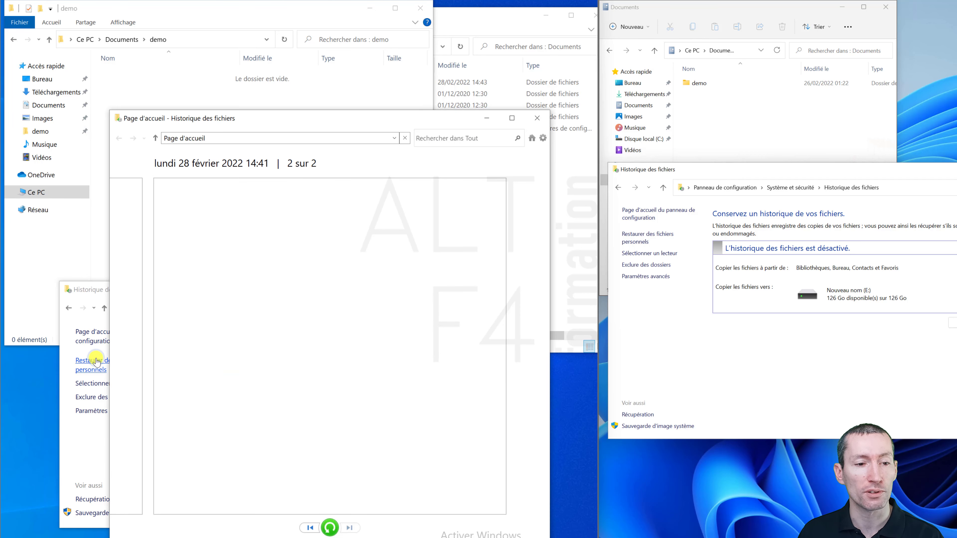
left_click(268, 211)
double_click(268, 211)
double_click(183, 204)
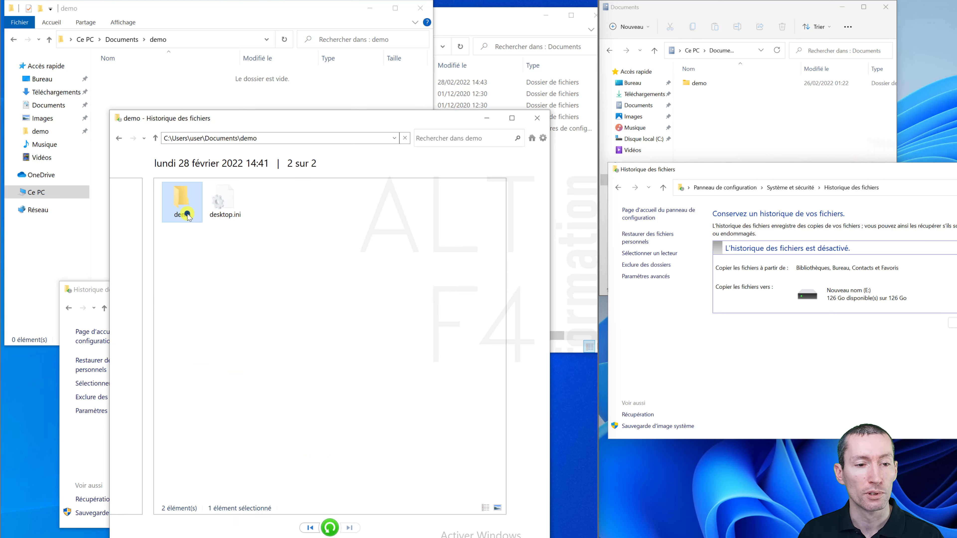
left_click(186, 212)
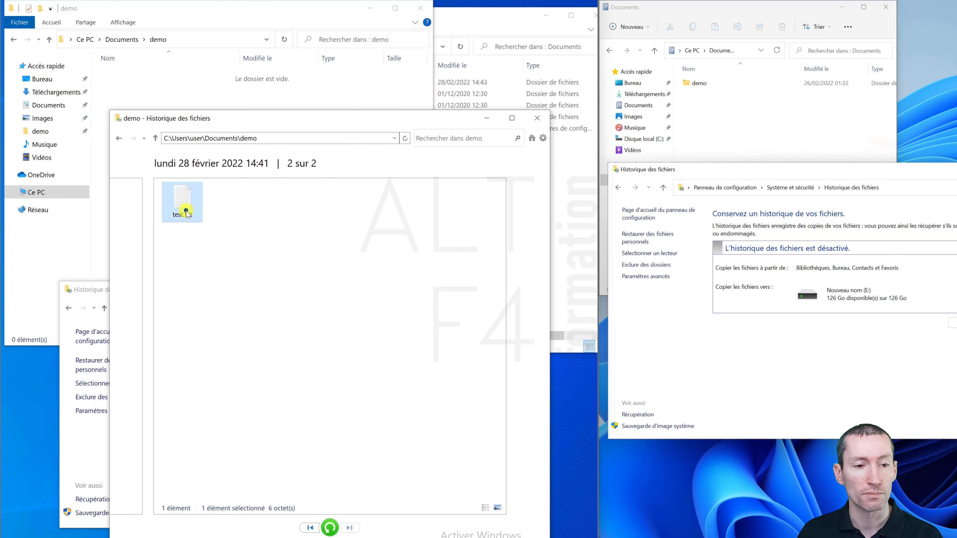
Display the previous versions of the demo folder in its properties and open the 26/02/2022 10:22 version in File History
left_click(259, 99)
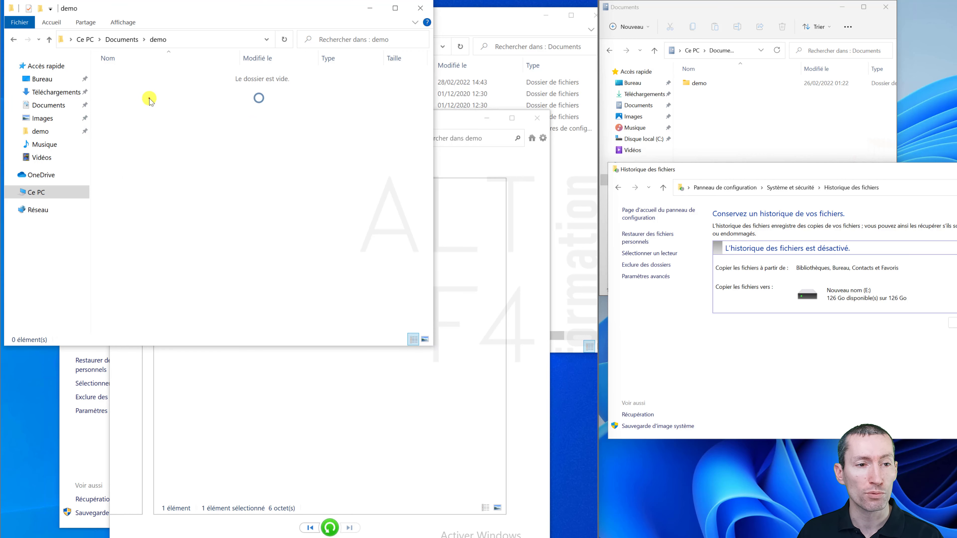
right_click(150, 99)
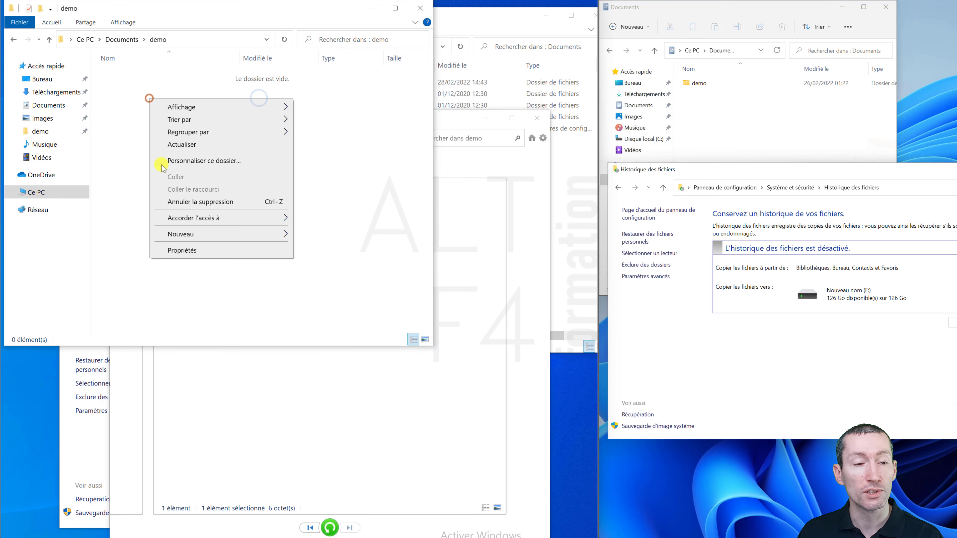
left_click(178, 251)
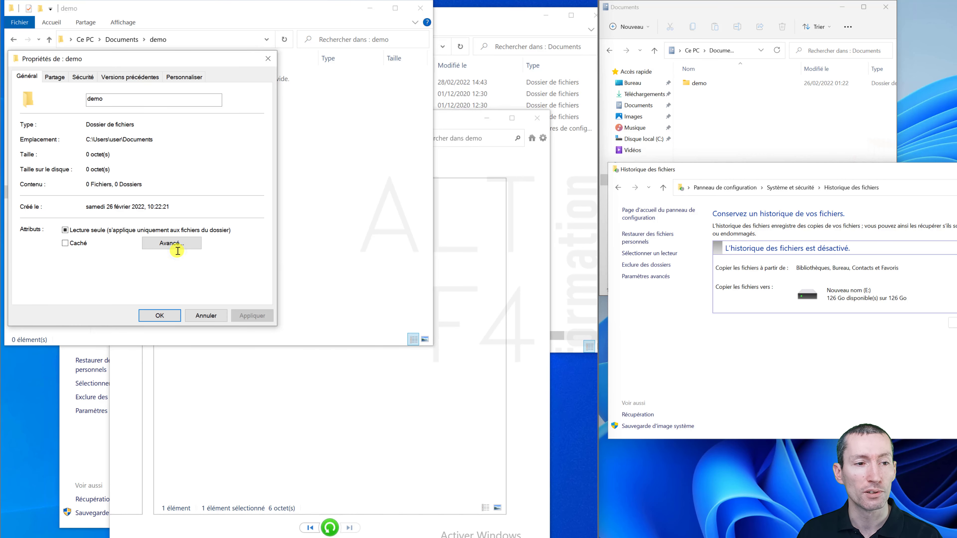
left_click(142, 78)
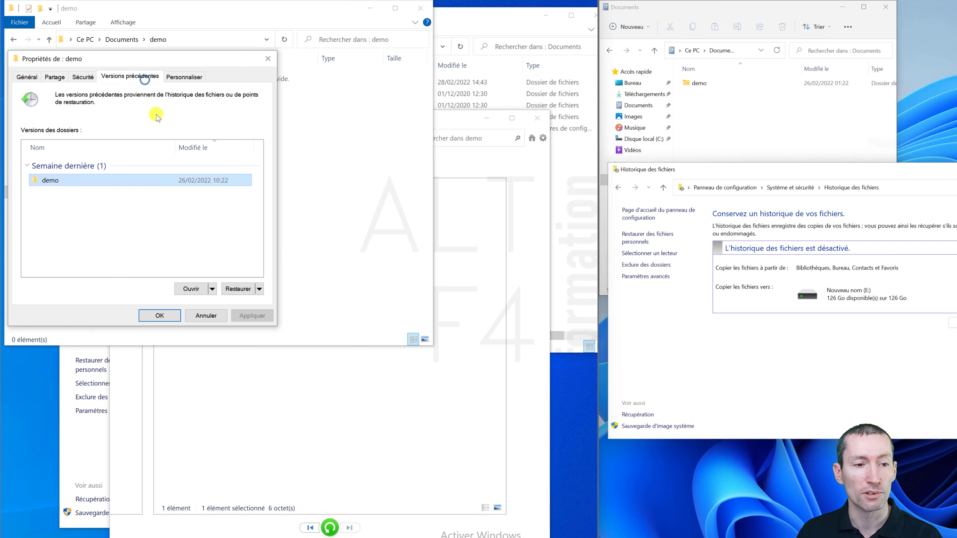
left_click(212, 291)
left_click(212, 310)
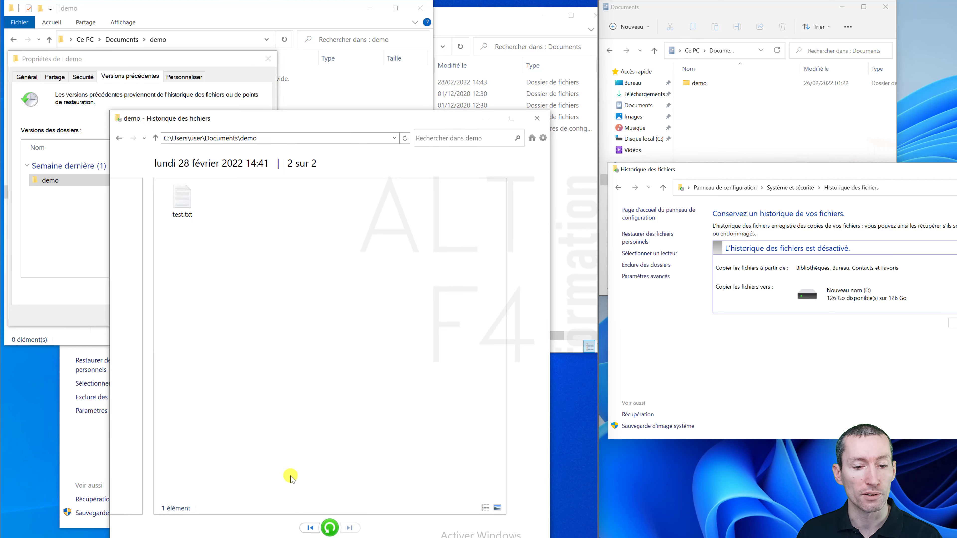
Compare the demo folder's 14:28 and 14:41 backups in File History and preview test.txt from the 14:41 backup
left_click(311, 527)
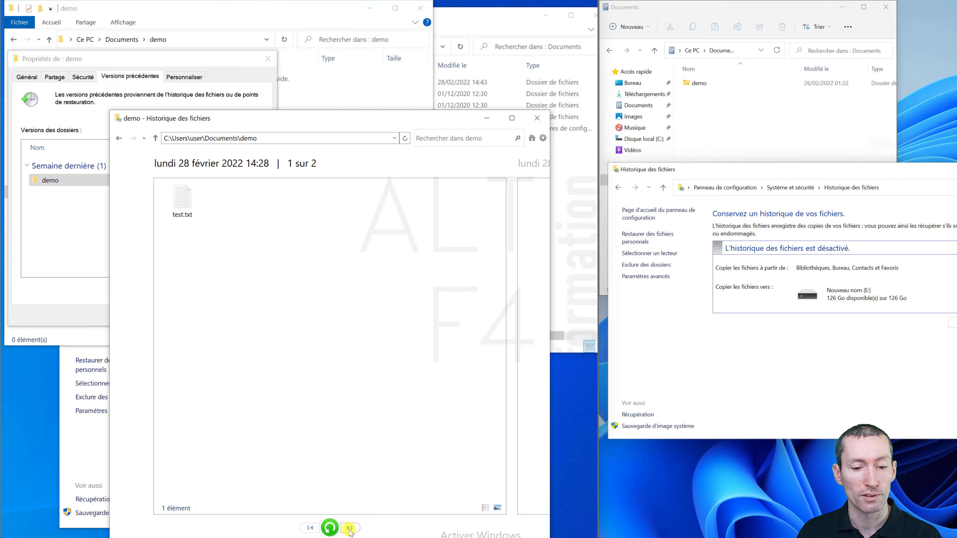
left_click(349, 527)
left_click(183, 209)
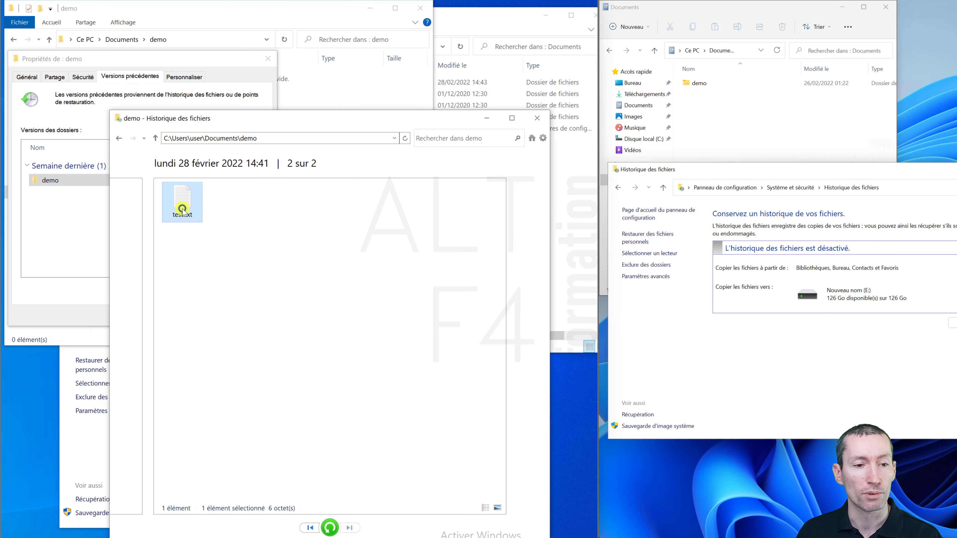
right_click(182, 210)
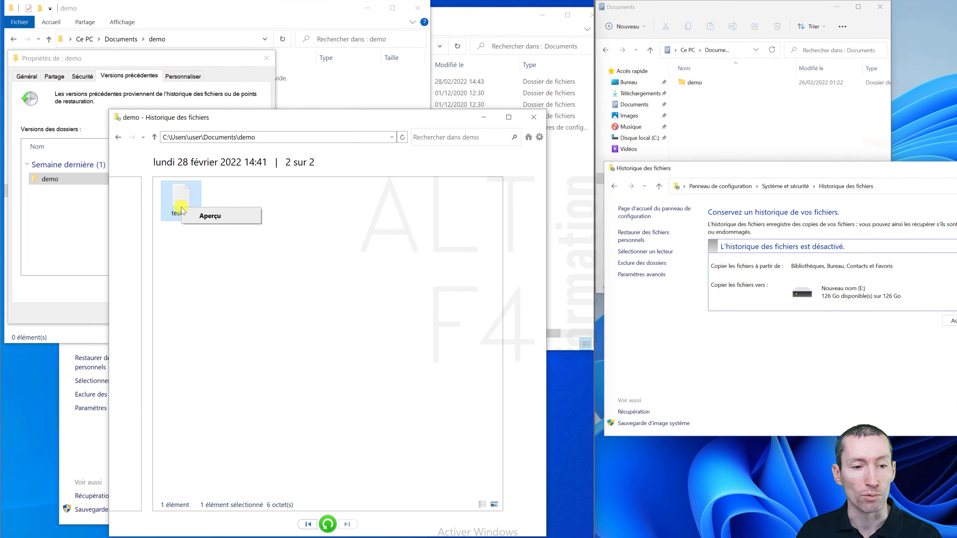
left_click(180, 199)
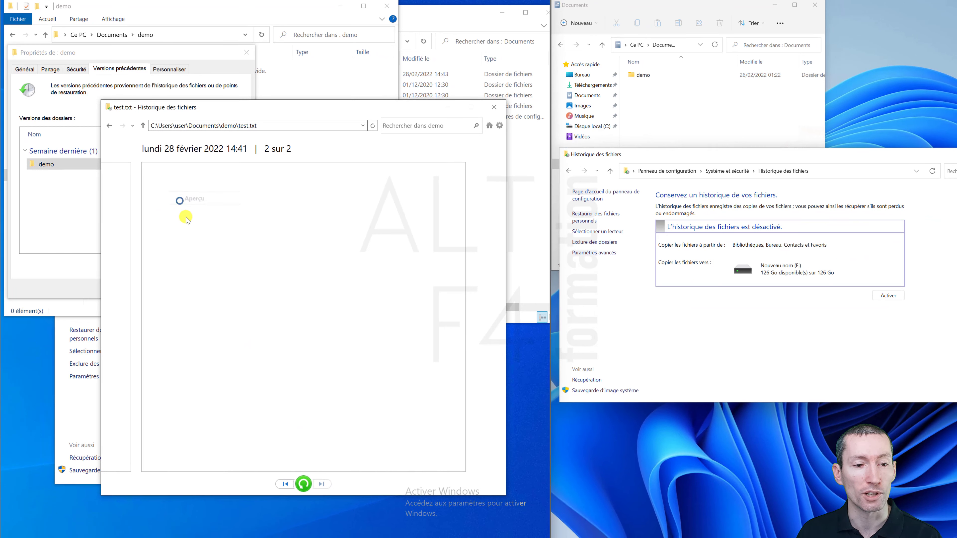
Restore the 28 February 2022 14:28 backup of test.txt to the Documents folder instead of its original location
left_click(285, 485)
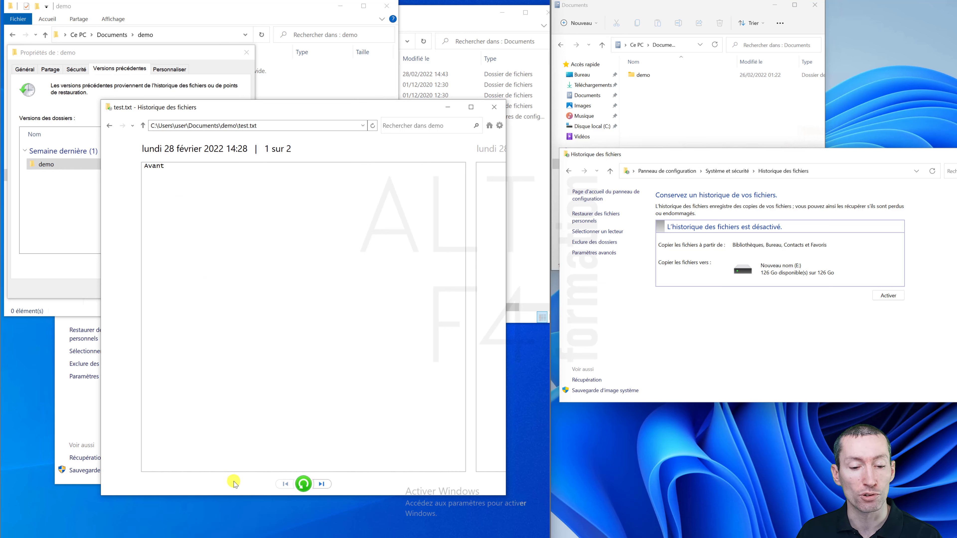
right_click(304, 483)
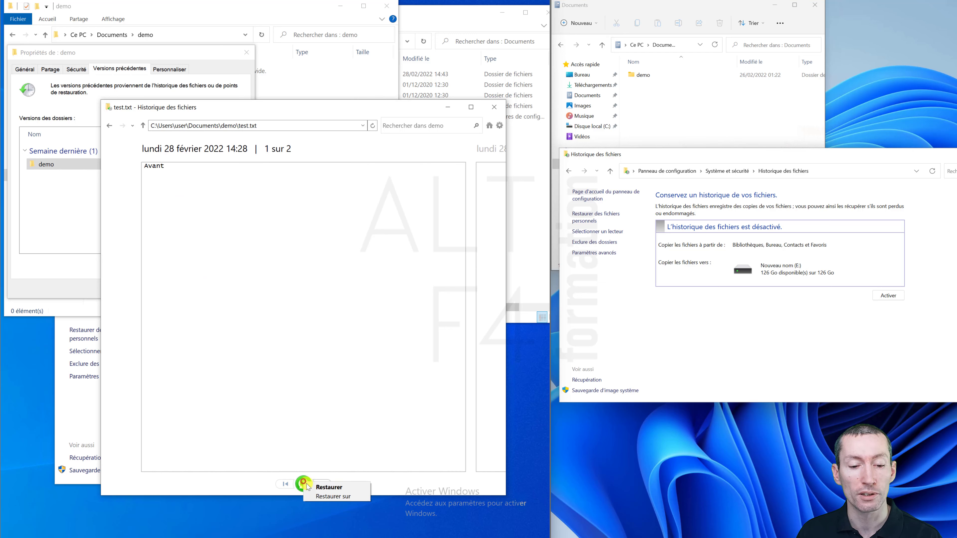
left_click(326, 497)
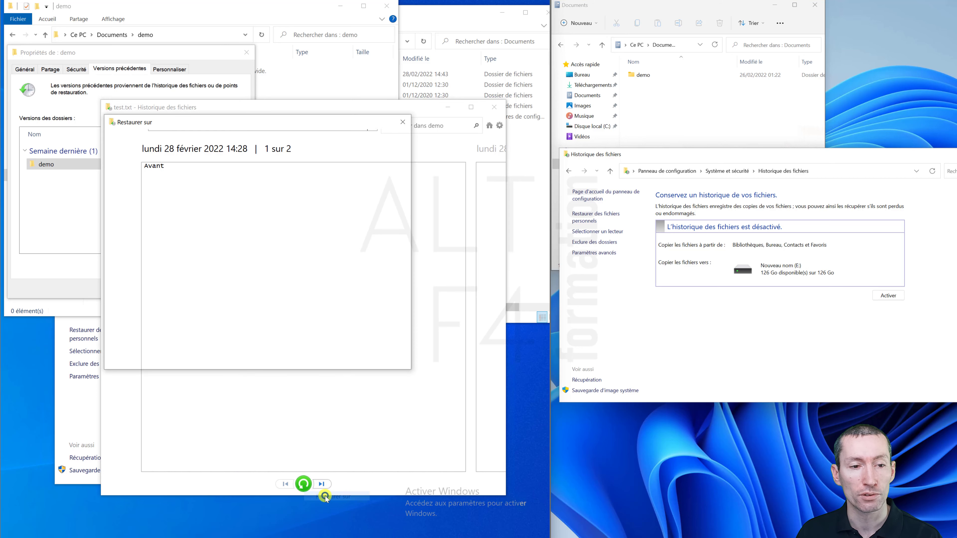
left_click(148, 220)
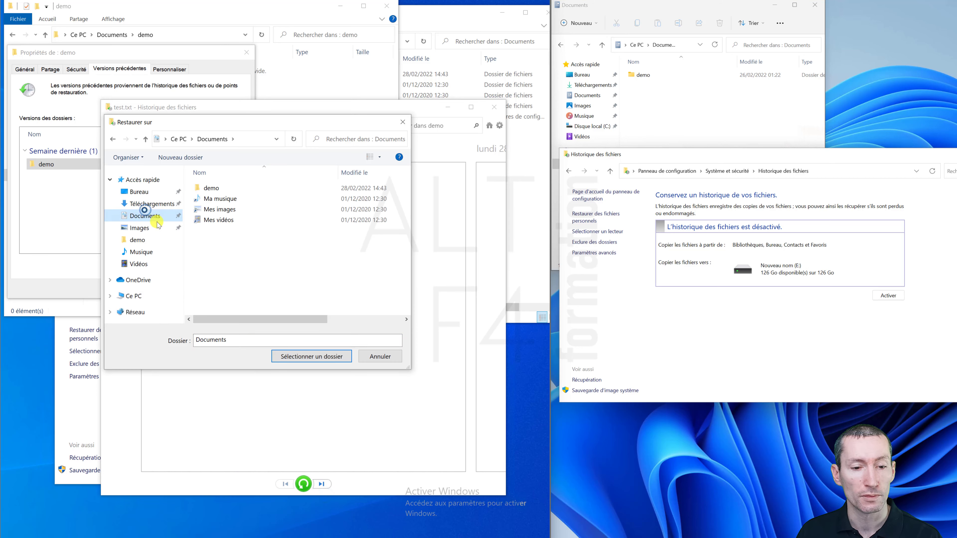
left_click(279, 356)
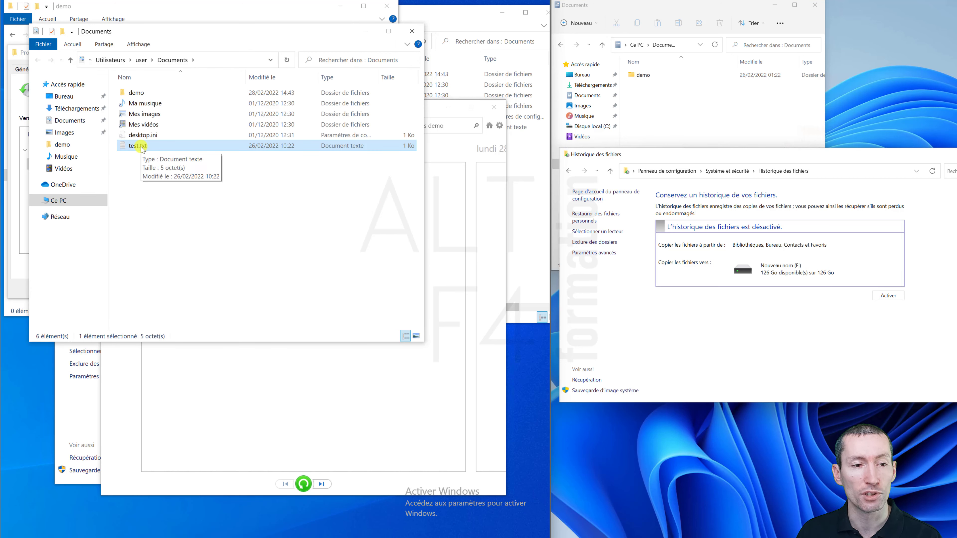
Minimize the File History backup view, the restored file's Documents window and the demo folder window
left_click(336, 384)
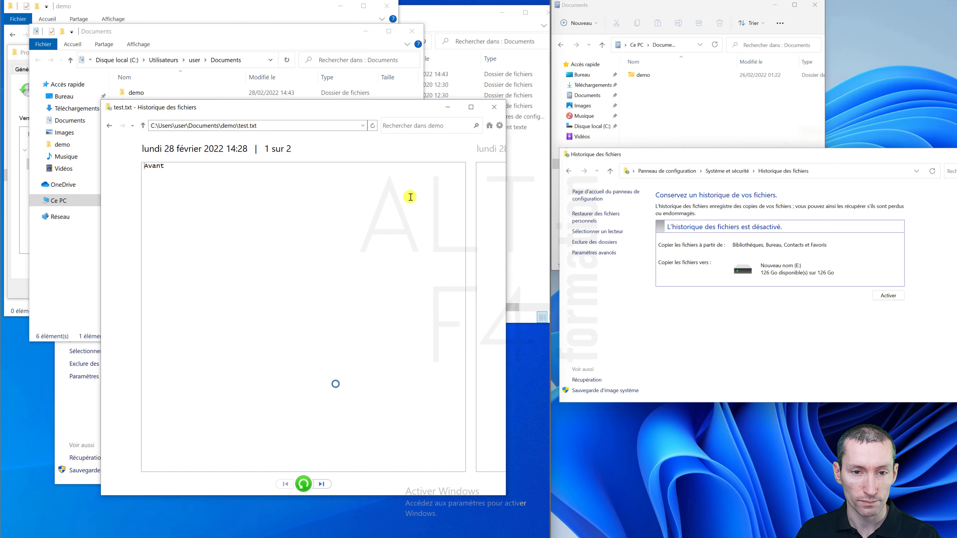
left_click(446, 109)
left_click(365, 30)
left_click(338, 8)
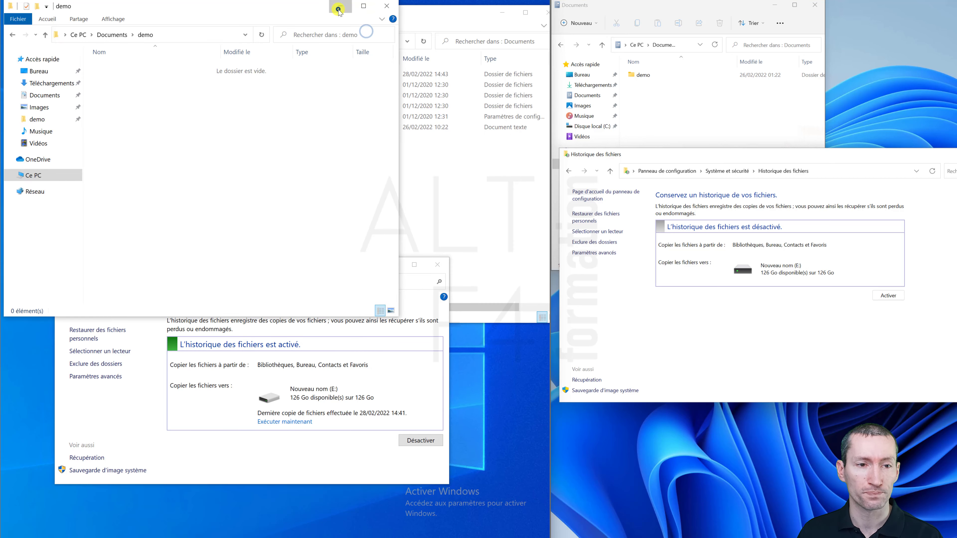
Open the File History backup options in Settings and display the available backup frequencies without changing the current choice
left_click(246, 51)
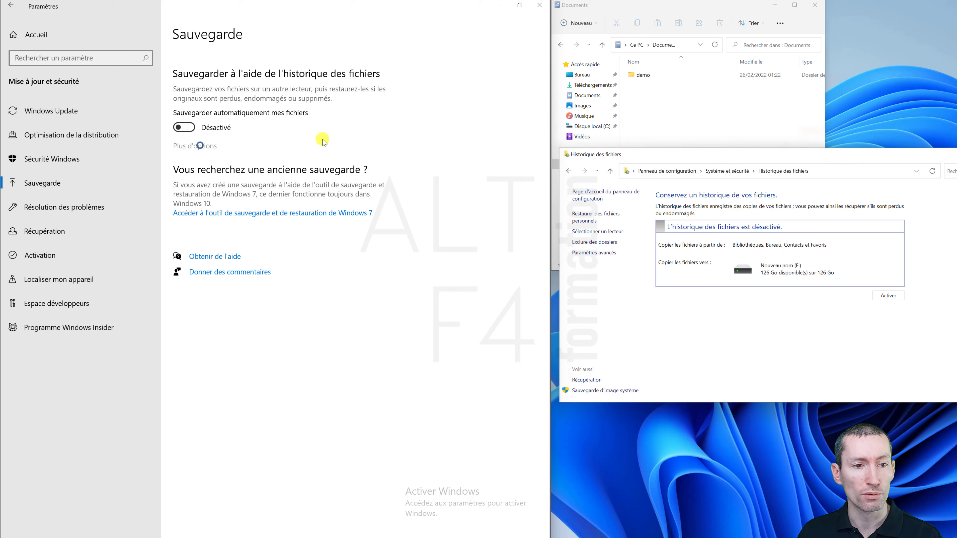
left_click(194, 145)
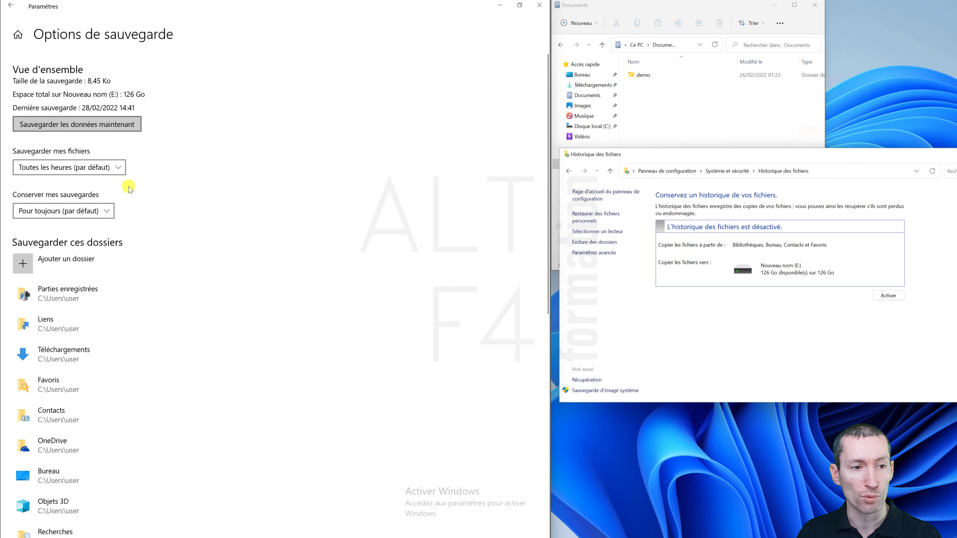
left_click(121, 167)
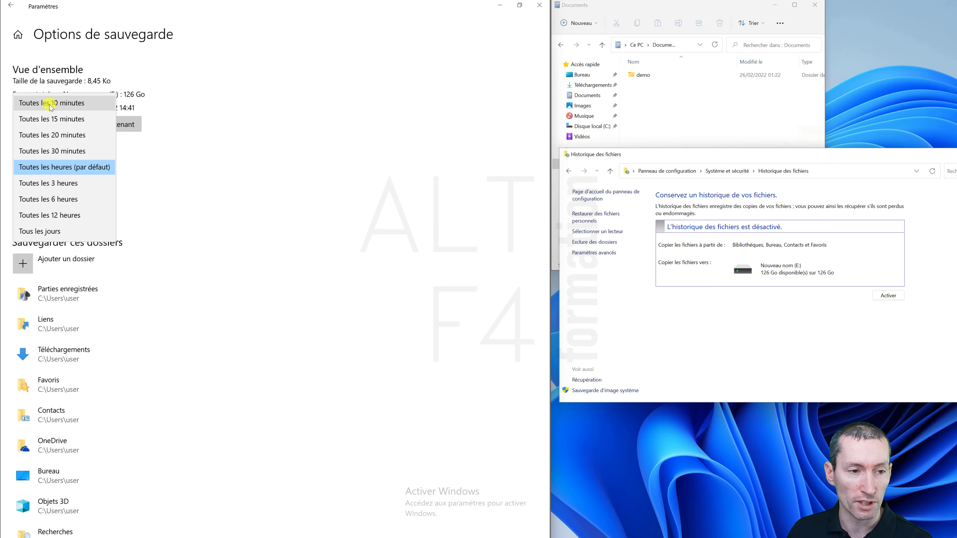
left_click(218, 264)
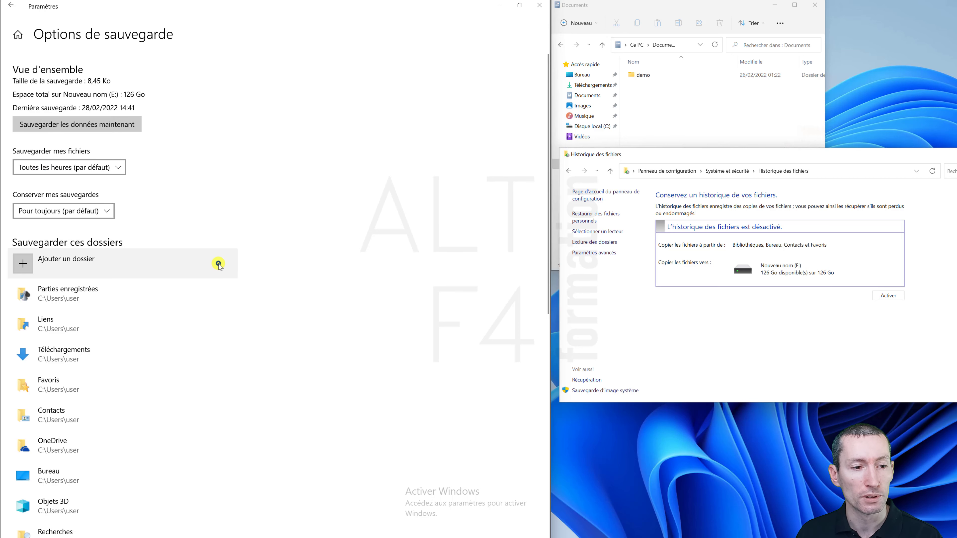
Examine the included and excluded folders and the other backup options, and minimize Settings
scroll(219, 264, "down", 10)
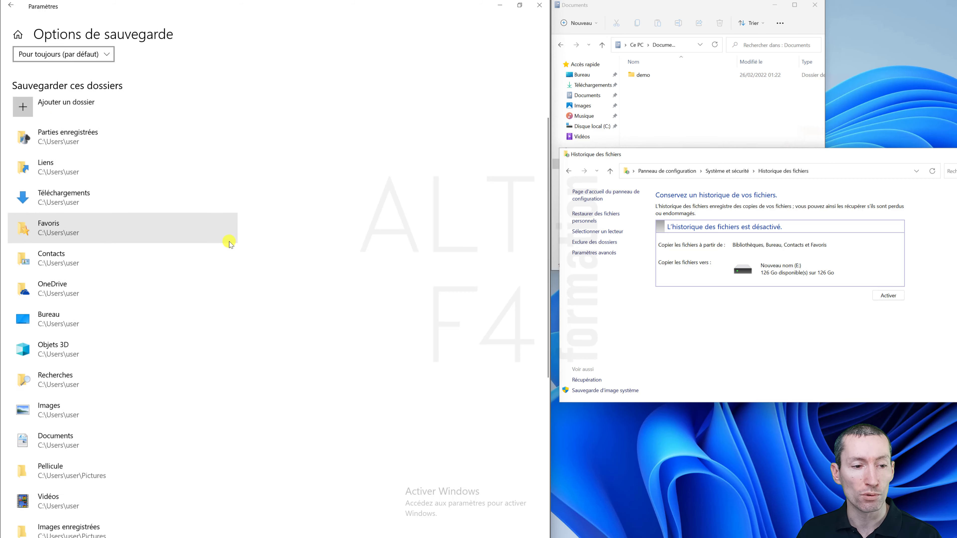
scroll(233, 237, "up", 9)
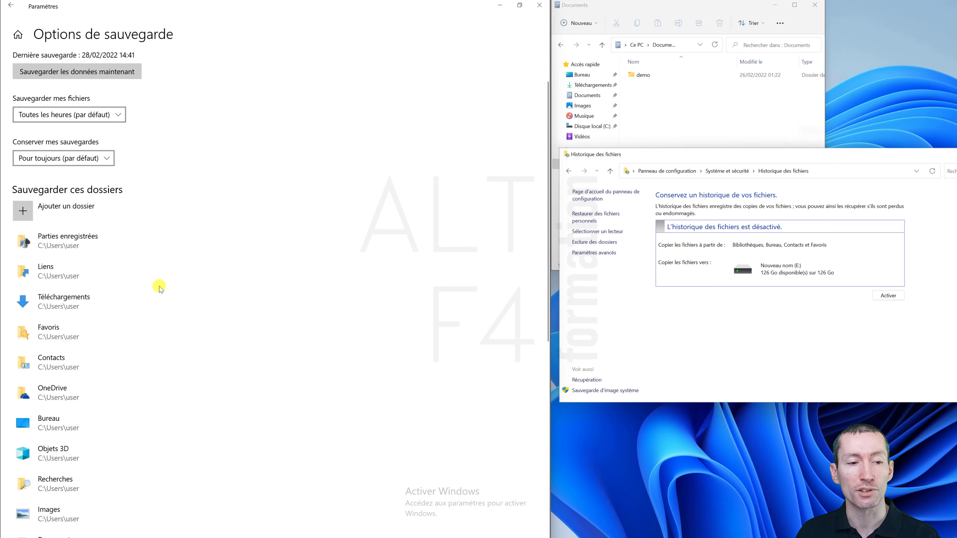
scroll(261, 363, "down", 9)
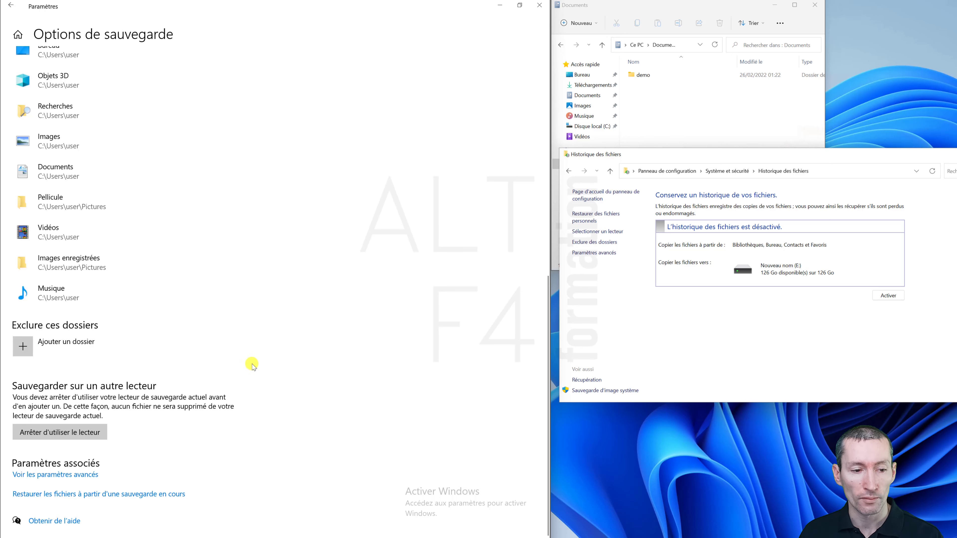
scroll(255, 364, "up", 10)
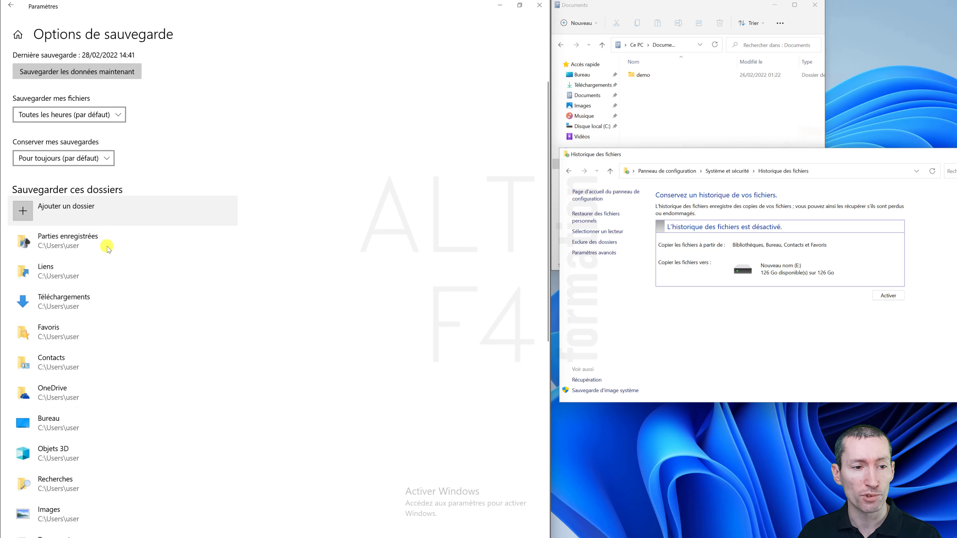
left_click(64, 213)
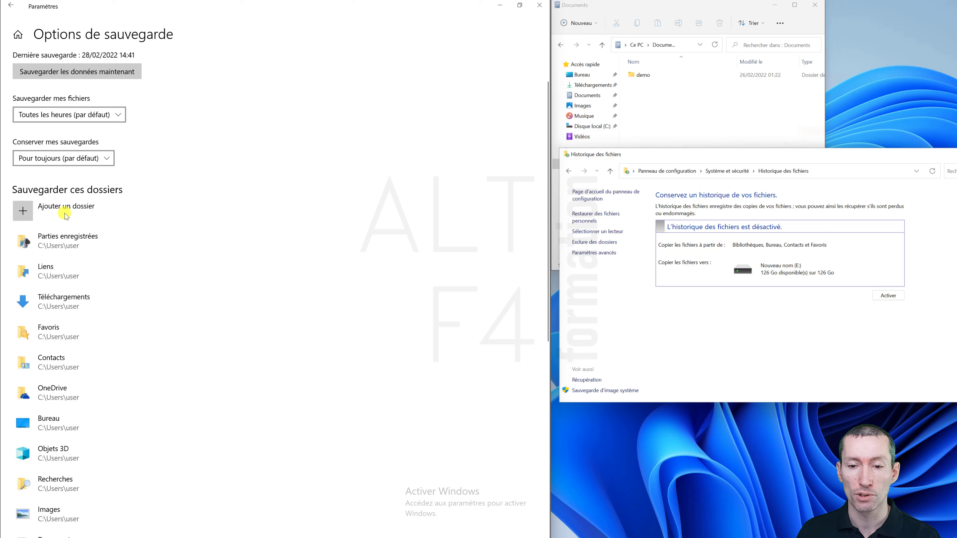
left_click(784, 339)
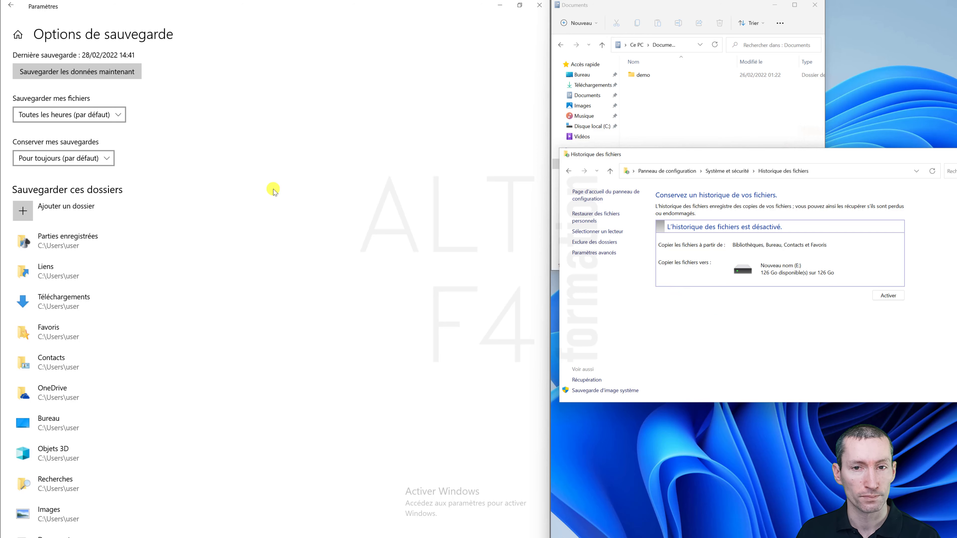
left_click(498, 8)
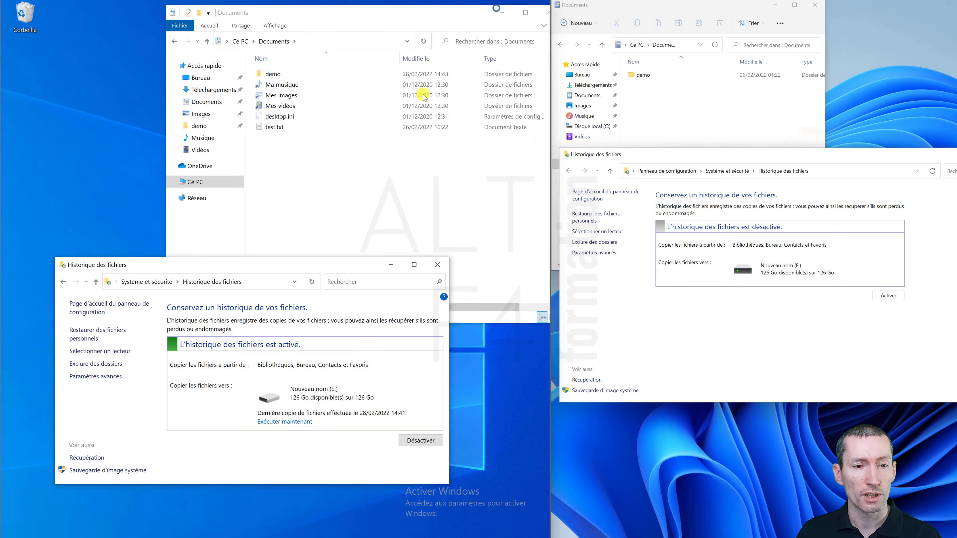
Open the FileHistory\user\202H folder on the Nouveau nom (E:) drive
left_click(324, 205)
left_click(168, 181)
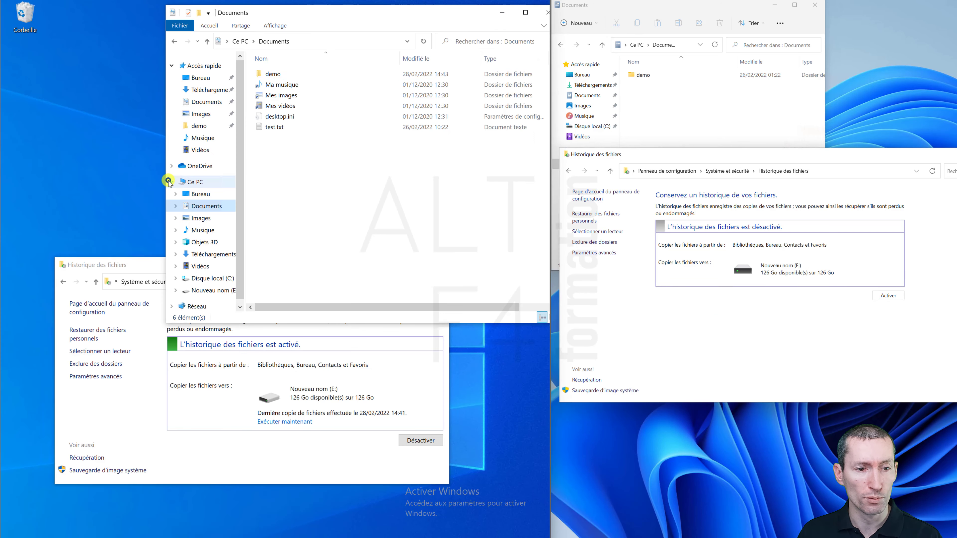
left_click(203, 290)
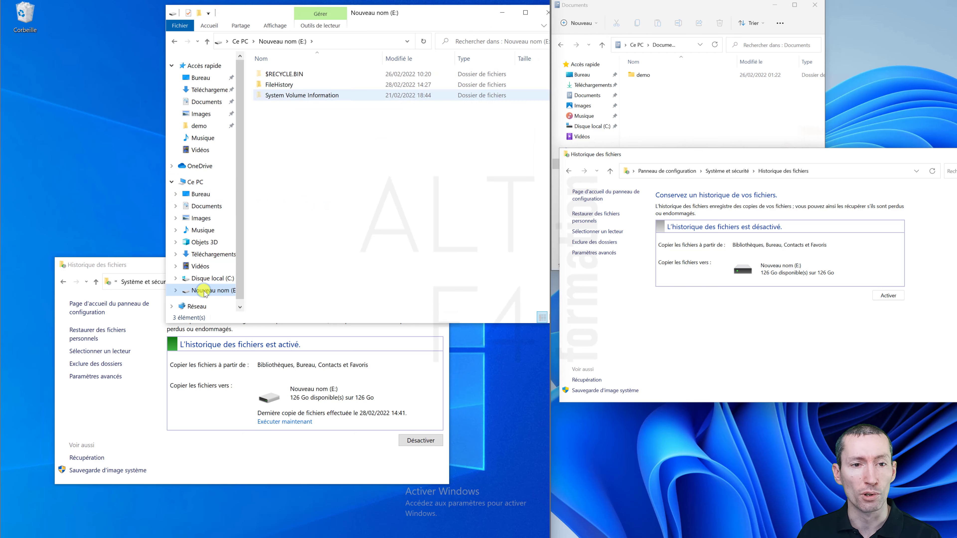
double_click(278, 85)
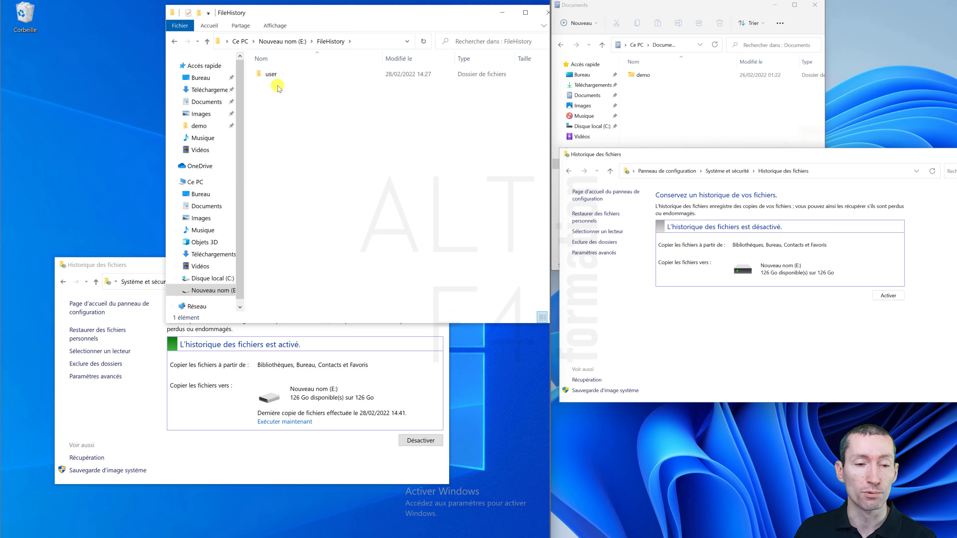
double_click(273, 78)
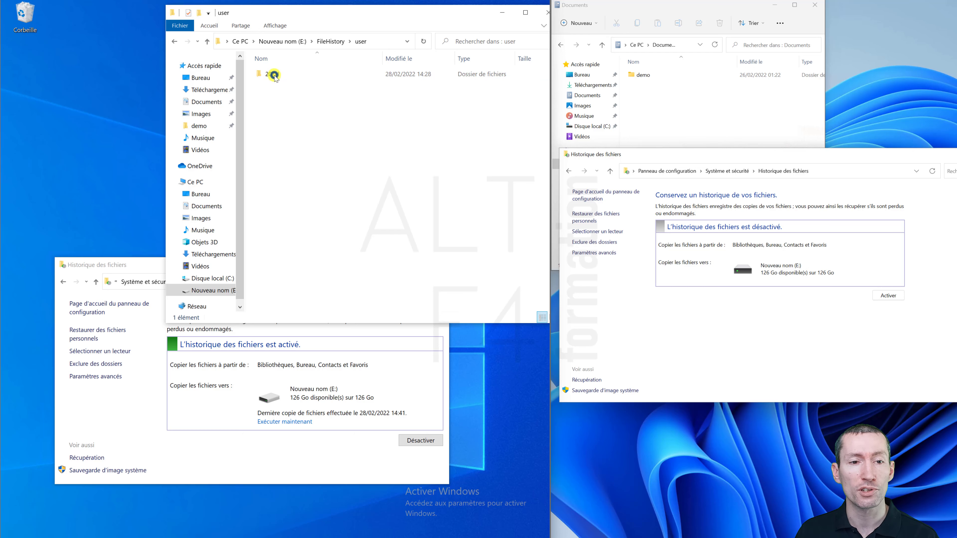
left_click(272, 75)
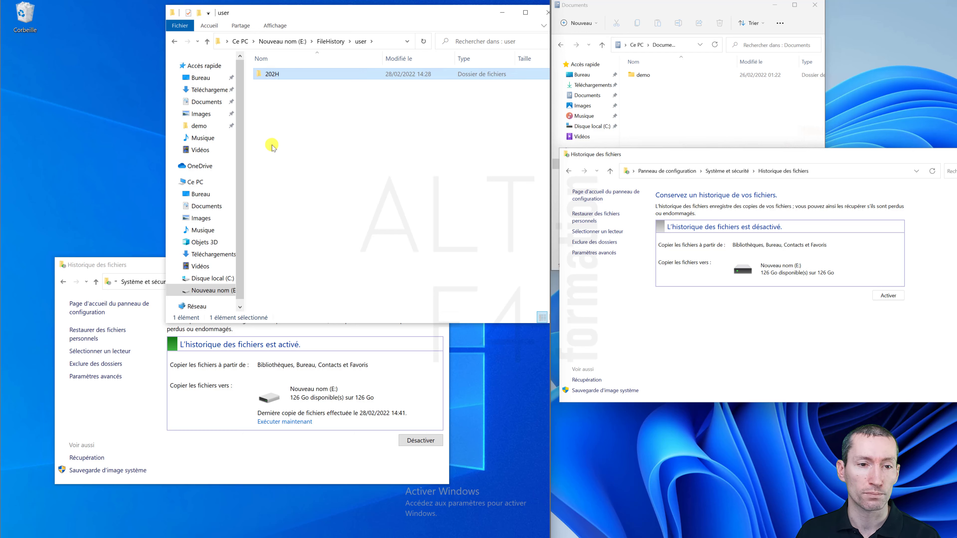
double_click(281, 78)
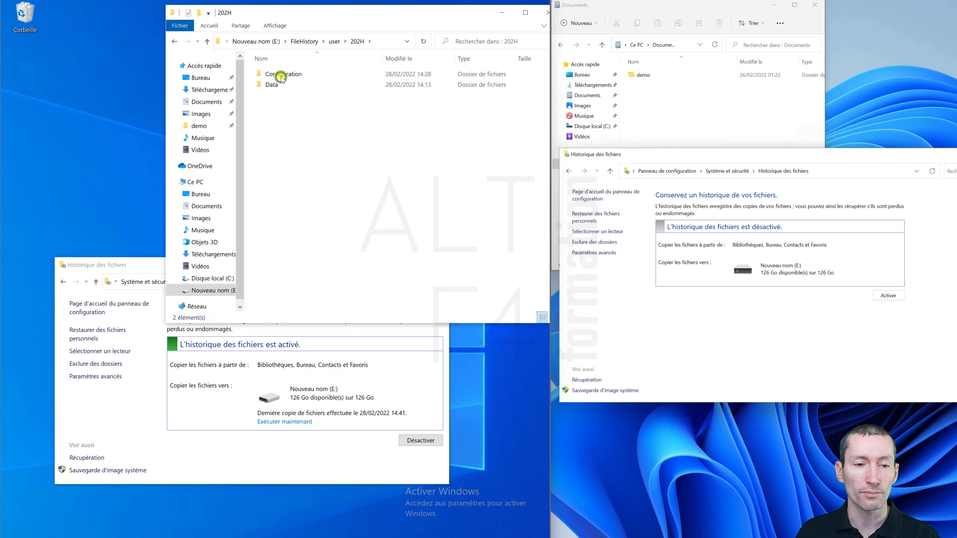
Browse through Data\C\Users\user to the backed-up Documents\demo folder
double_click(271, 85)
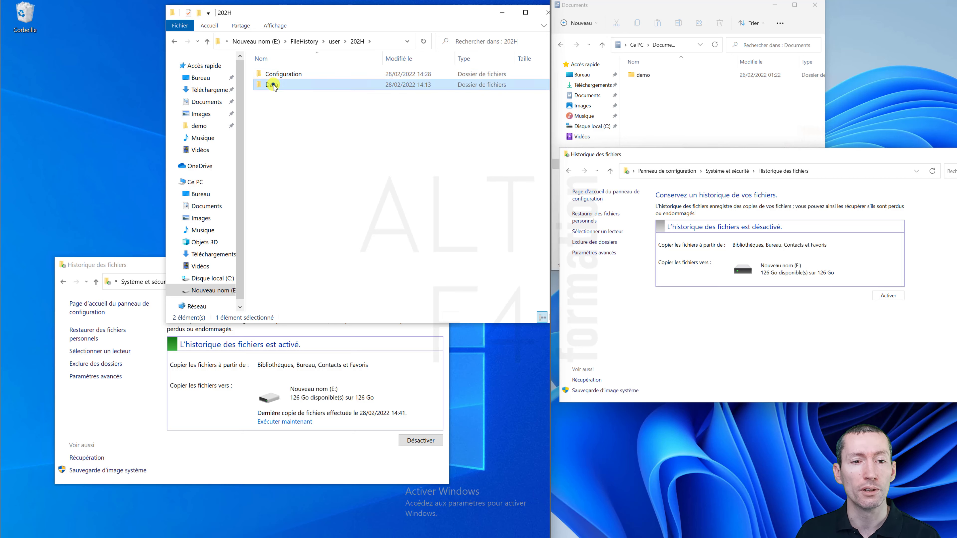
double_click(271, 79)
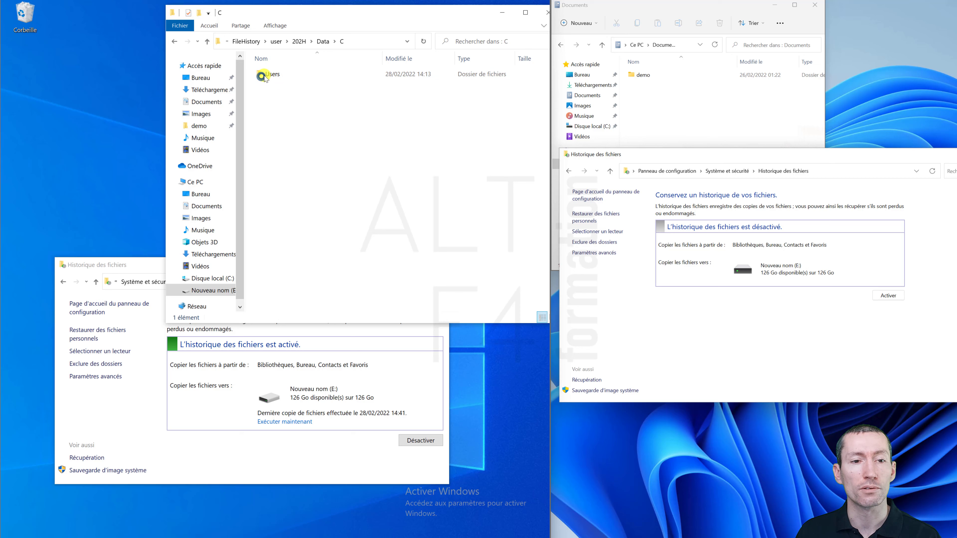
double_click(279, 74)
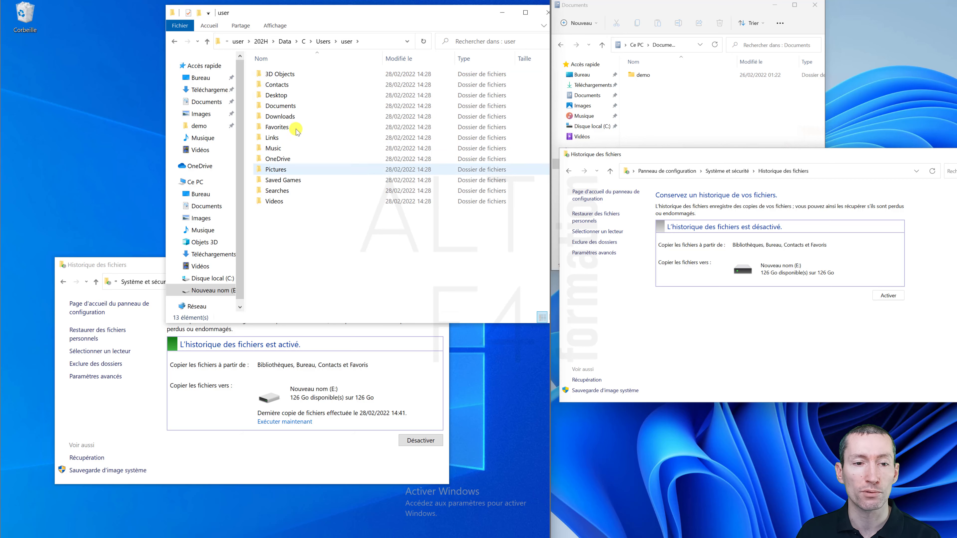
left_click(280, 107)
double_click(280, 107)
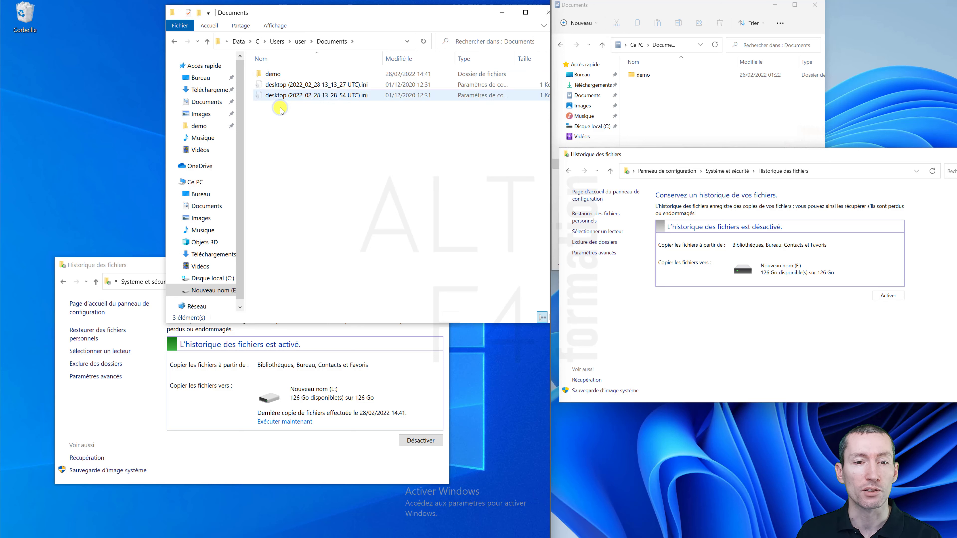
double_click(273, 74)
View the contents of test (2022_02_28 13_13_27 UTC).txt, close it and clear the file selection
left_click(275, 75)
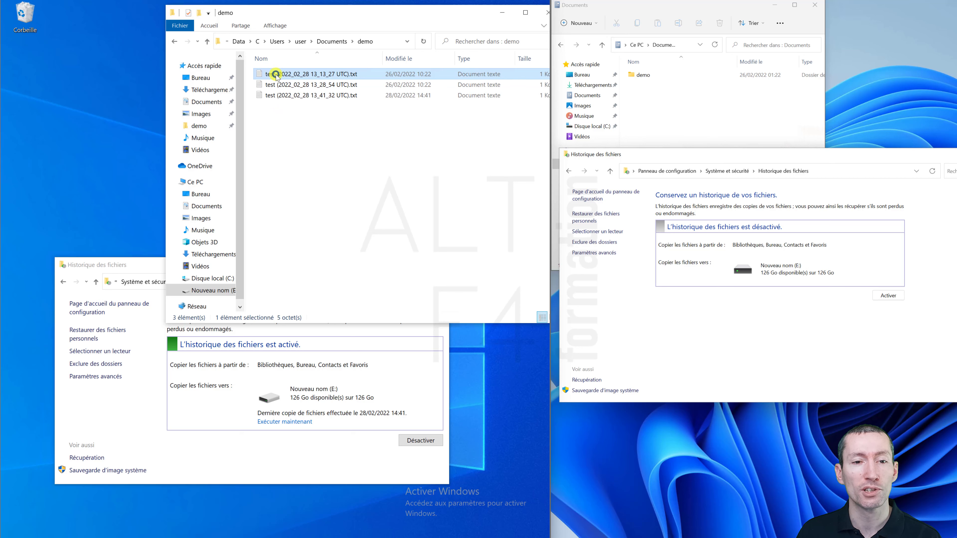
double_click(352, 75)
left_click(514, 46)
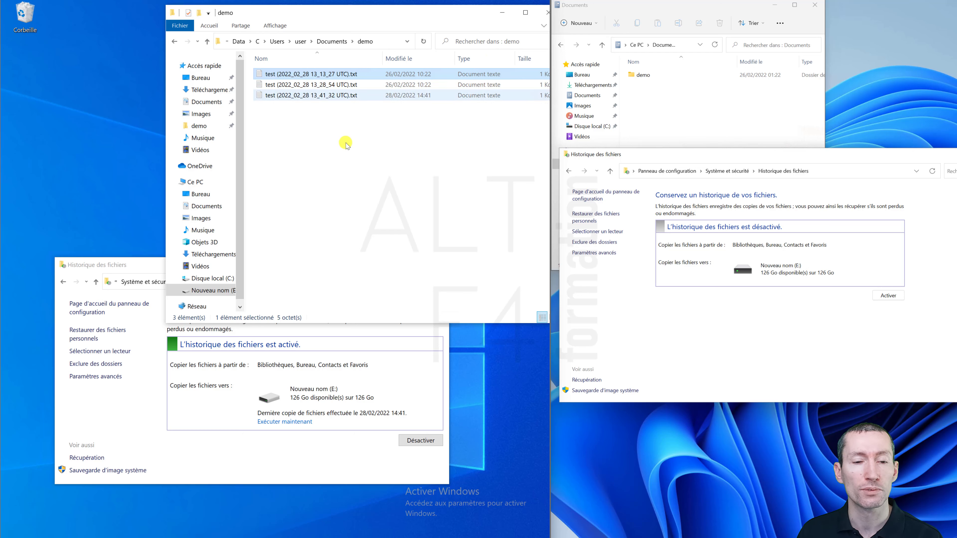
left_click(324, 154)
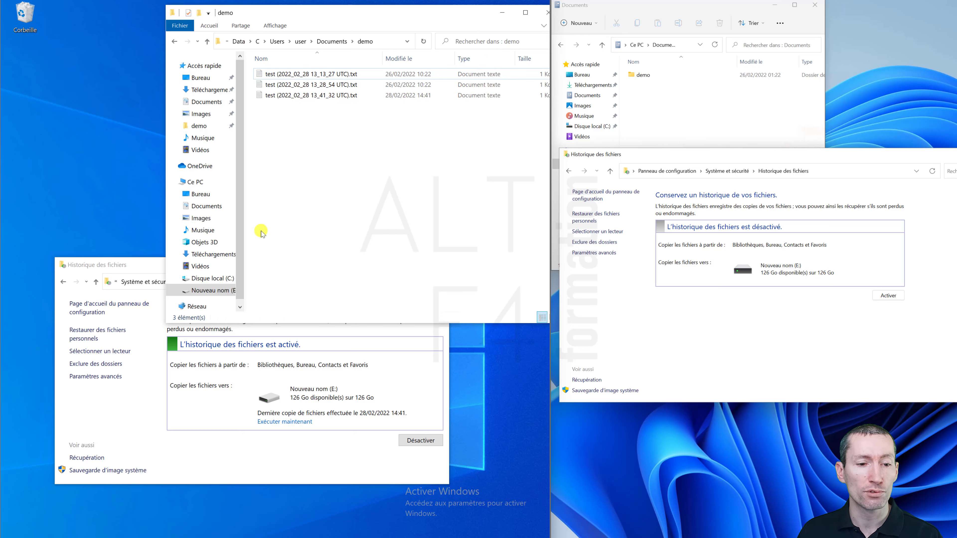
Return to the root of the Nouveau nom (E:) drive and reopen FileHistory\user\202H
left_click(212, 294)
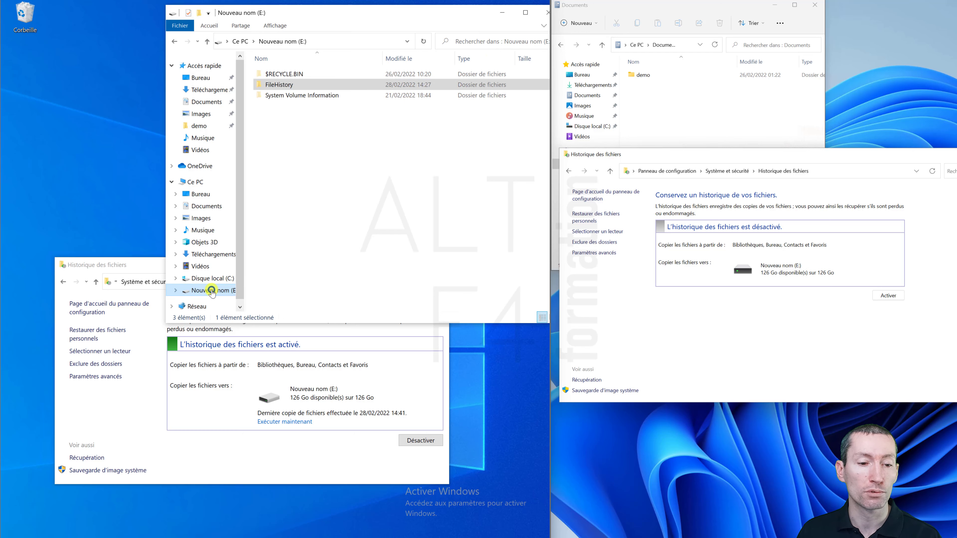
right_click(293, 86)
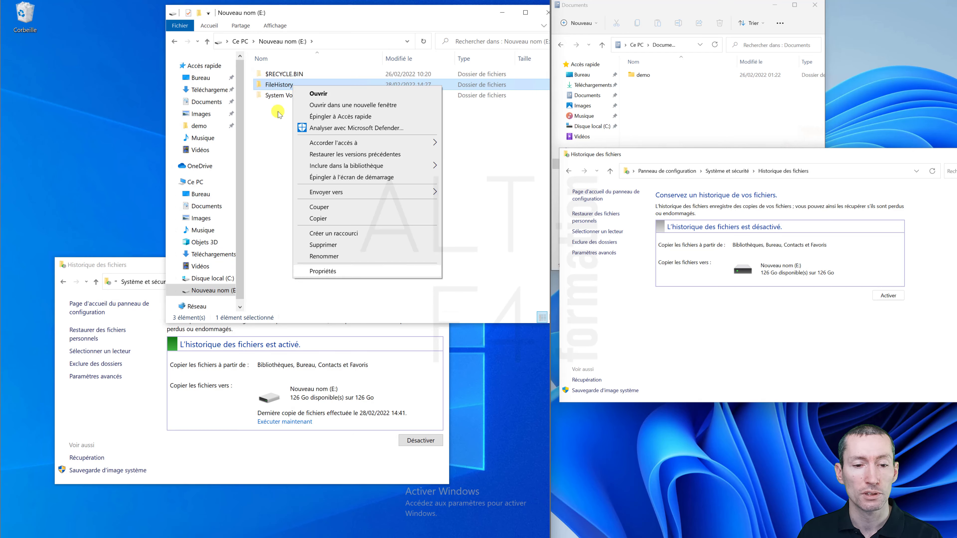
left_click(270, 123)
left_click(277, 83)
double_click(277, 83)
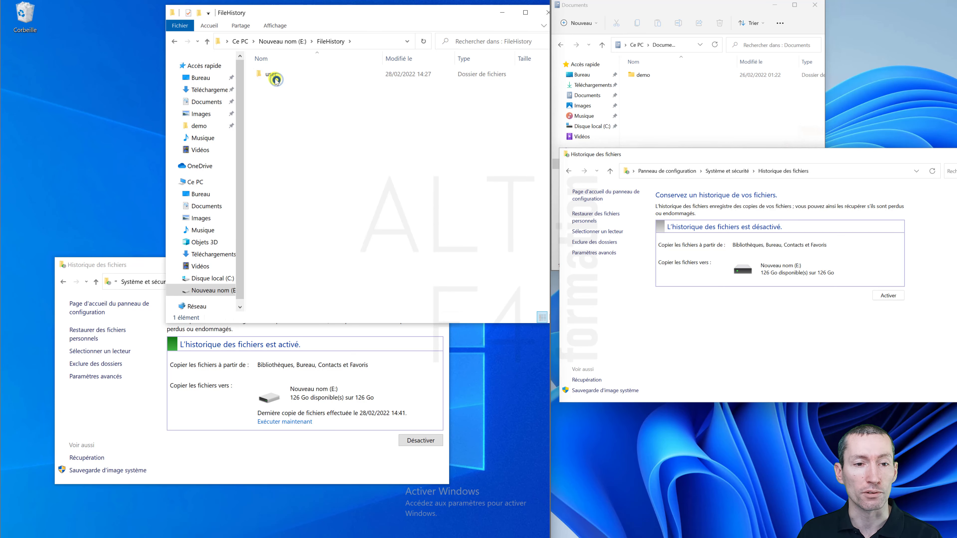
double_click(271, 75)
double_click(272, 75)
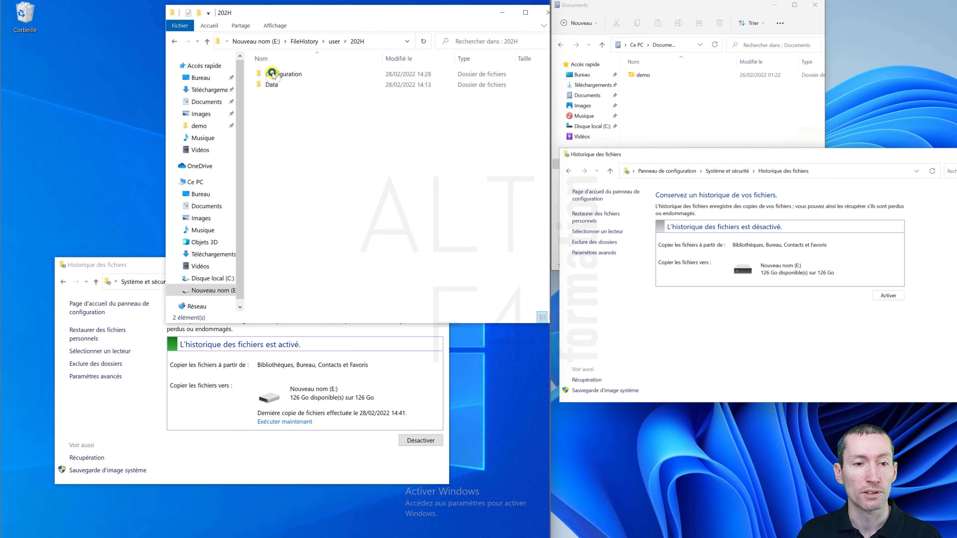
Reopen the backed-up demo folder under Data\C\Users\user\Documents
double_click(270, 84)
double_click(268, 75)
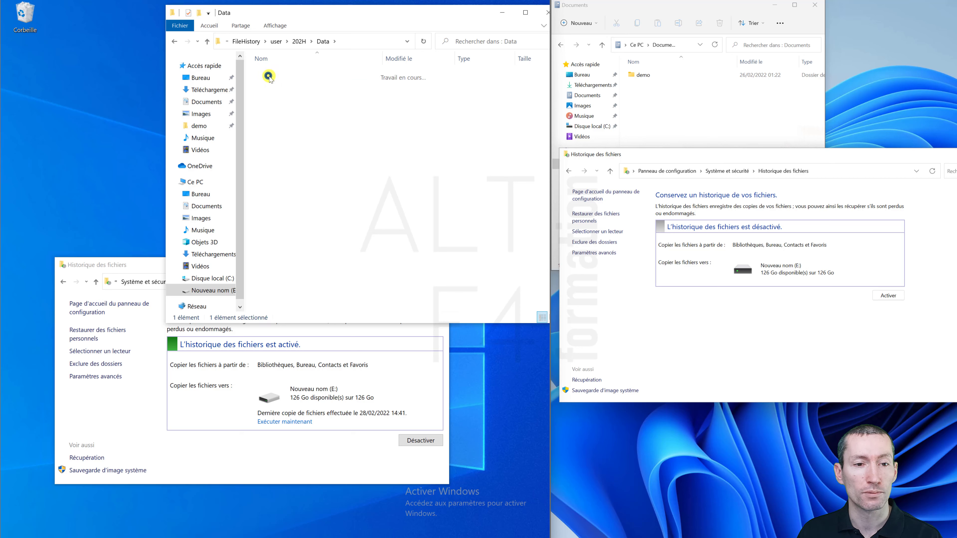
double_click(268, 74)
double_click(276, 77)
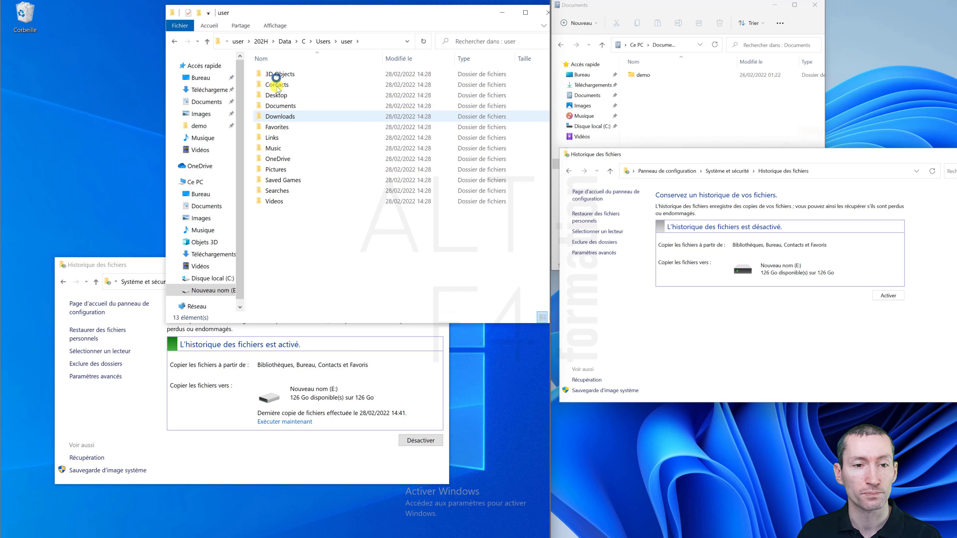
double_click(276, 109)
right_click(271, 134)
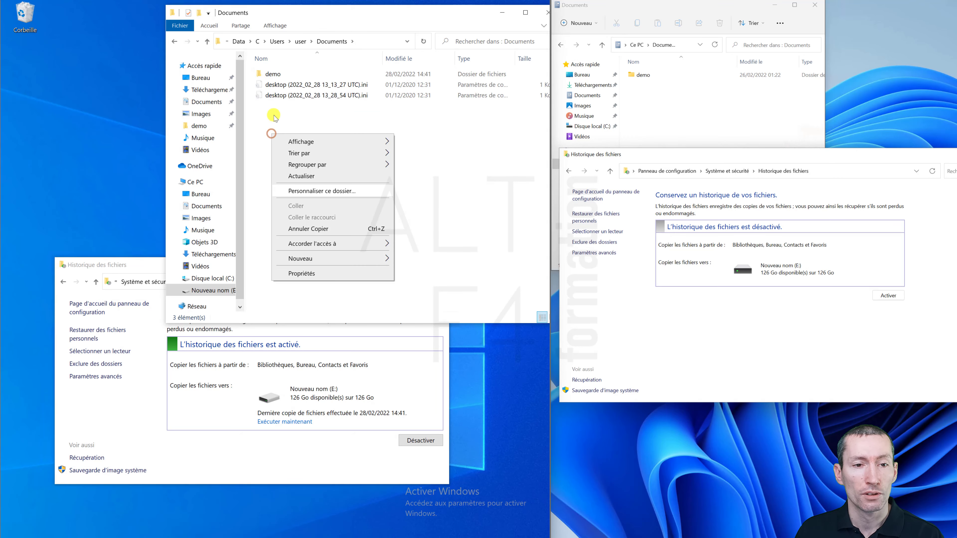
left_click(278, 74)
double_click(278, 75)
Display the security permissions of the Utilisateurs group in the properties of test (2022_02_28 13_41_32 UTC).txt
right_click(276, 139)
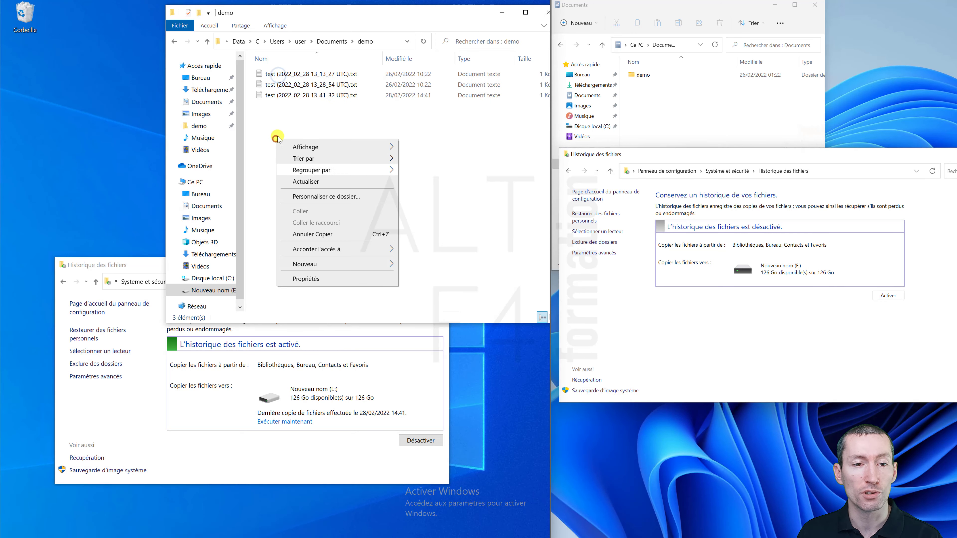
left_click(303, 96)
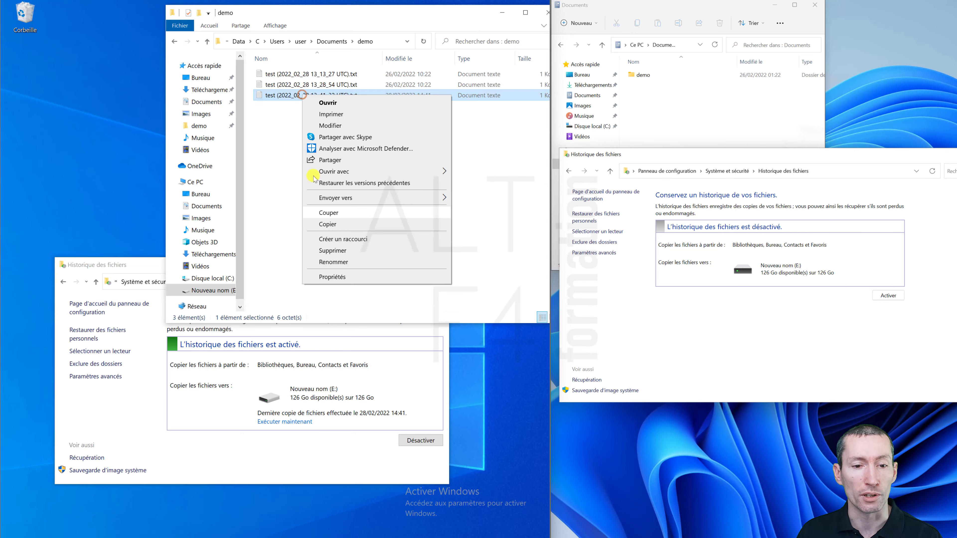
left_click(326, 276)
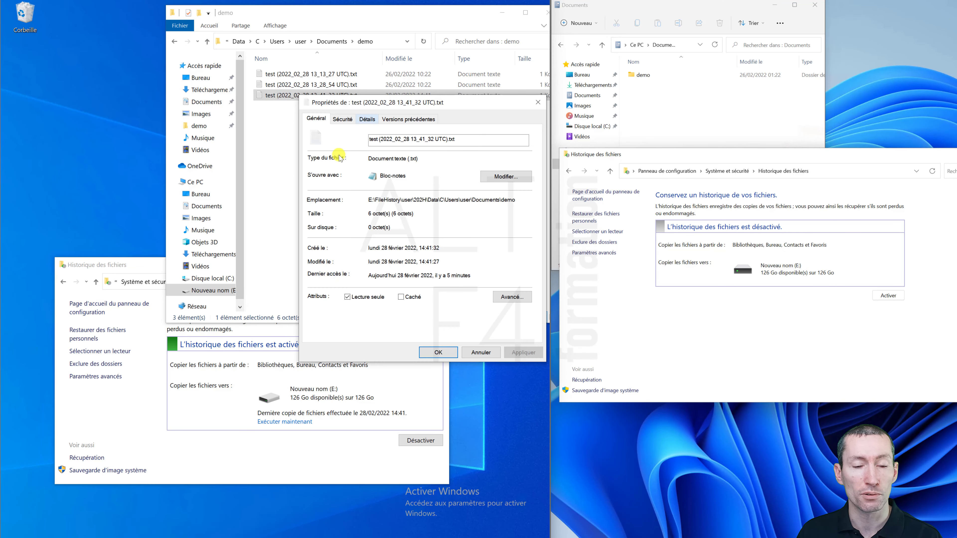
left_click(342, 120)
left_click(333, 182)
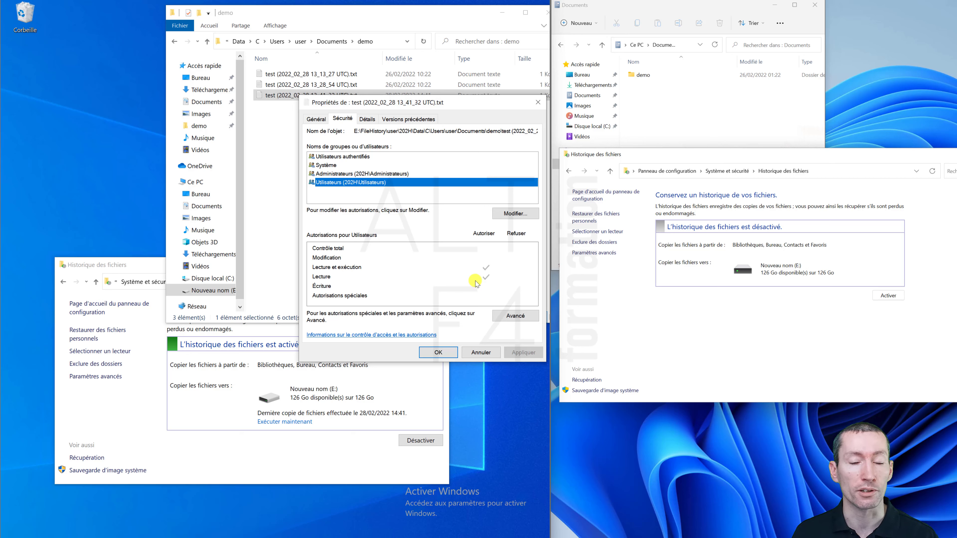
Close the text file's properties and go back up to the FileHistory folder on the Nouveau nom (E:) drive
left_click_drag(432, 105, 382, 112)
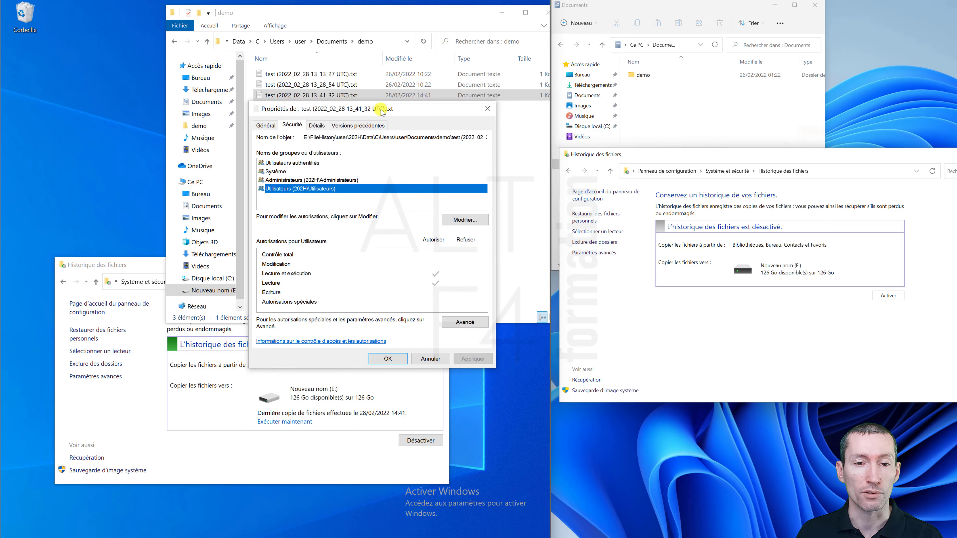
left_click(486, 109)
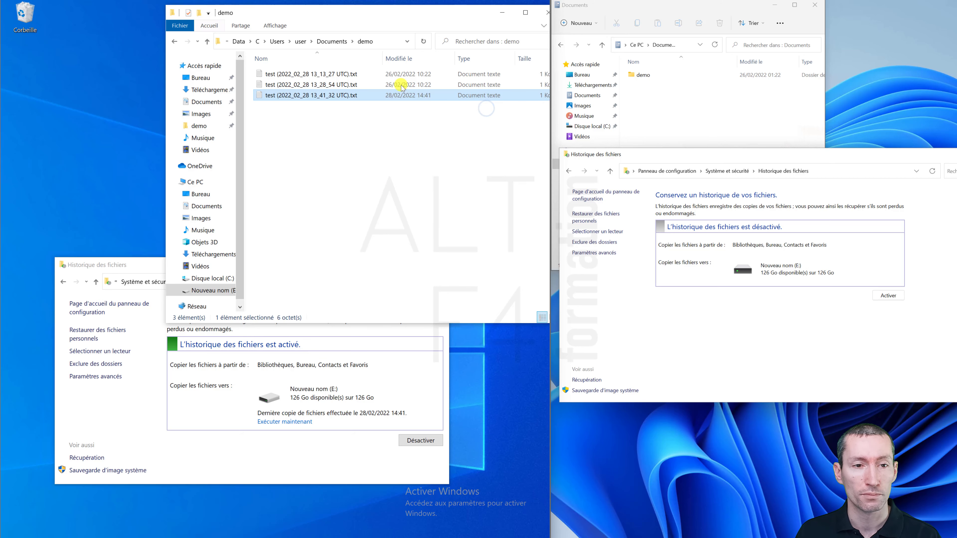
left_click(239, 41)
left_click(276, 41)
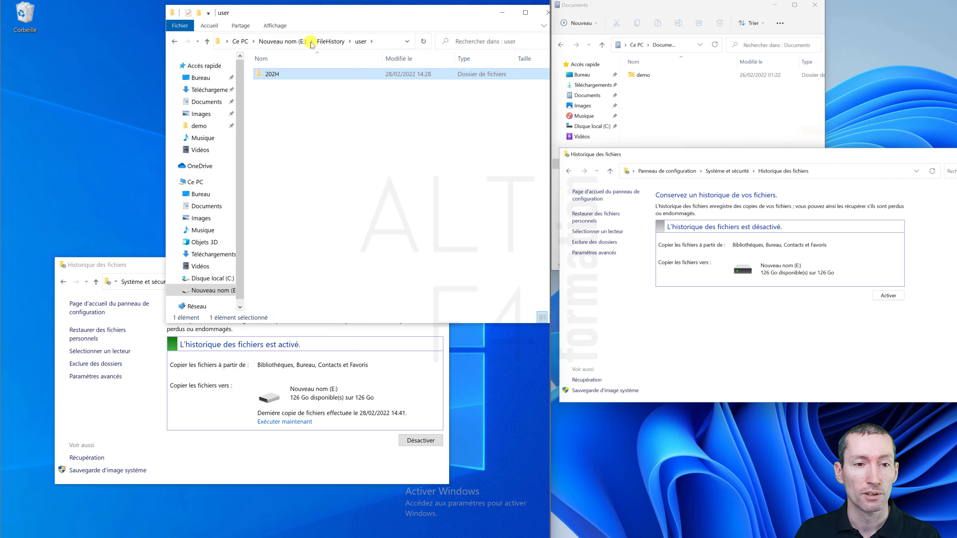
left_click(334, 42)
View the general properties of the user folder, close them and bring the enabled File History window to the front
right_click(274, 73)
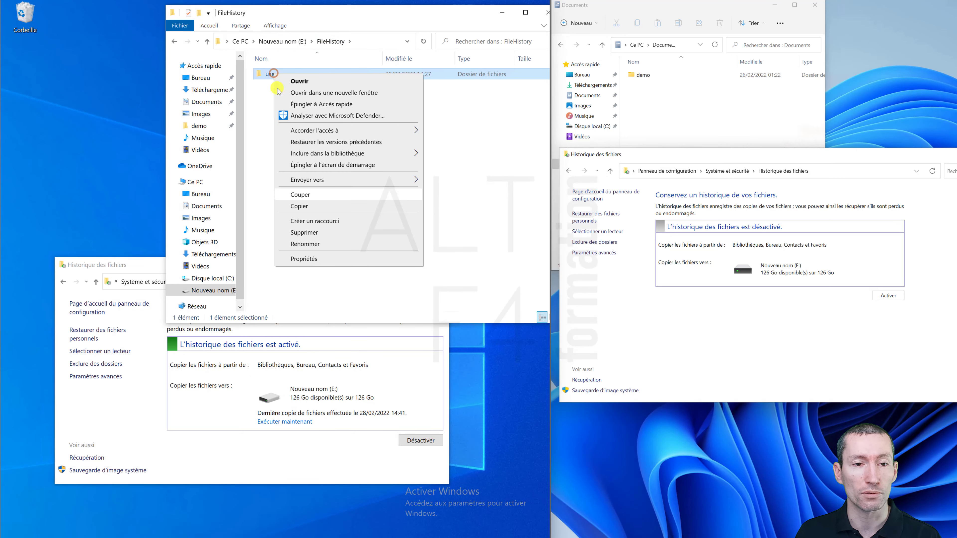
left_click(305, 258)
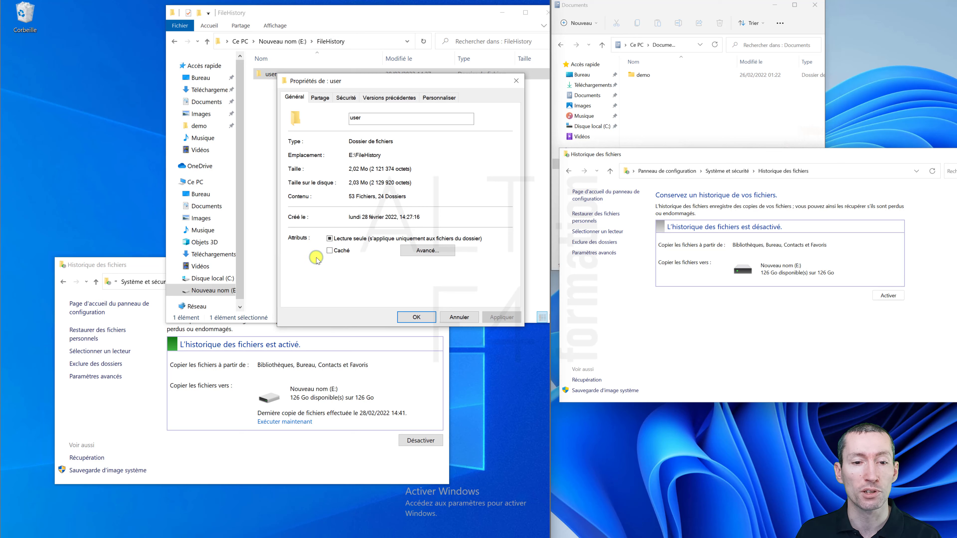
left_click(516, 81)
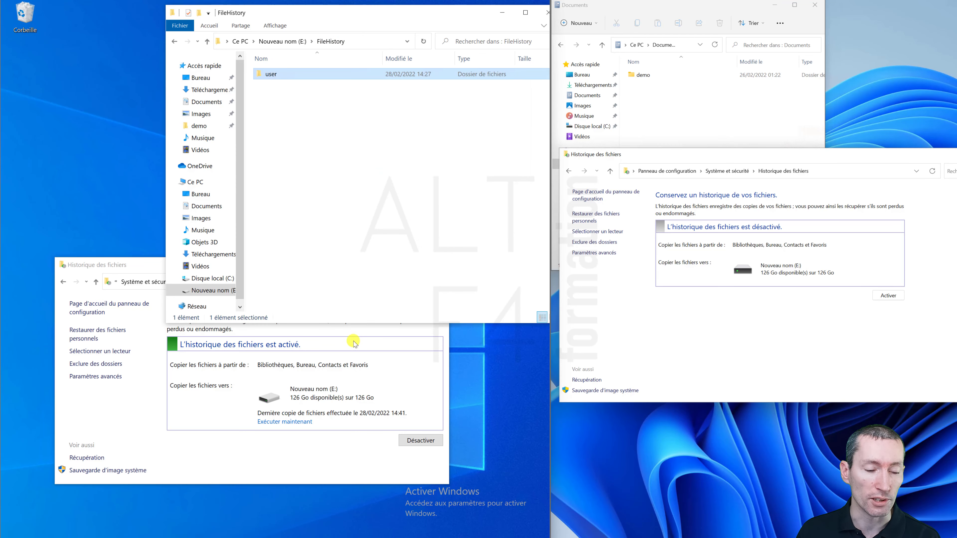
left_click(265, 459)
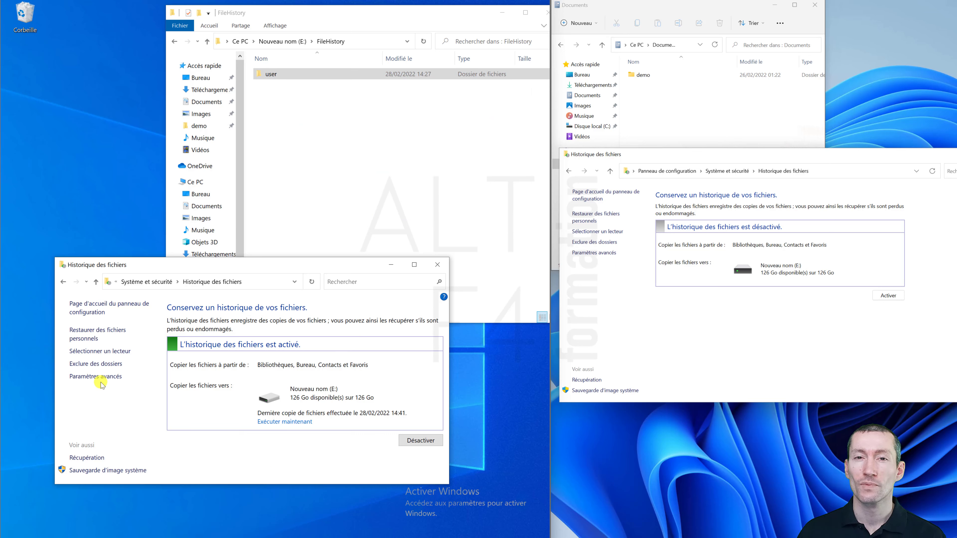